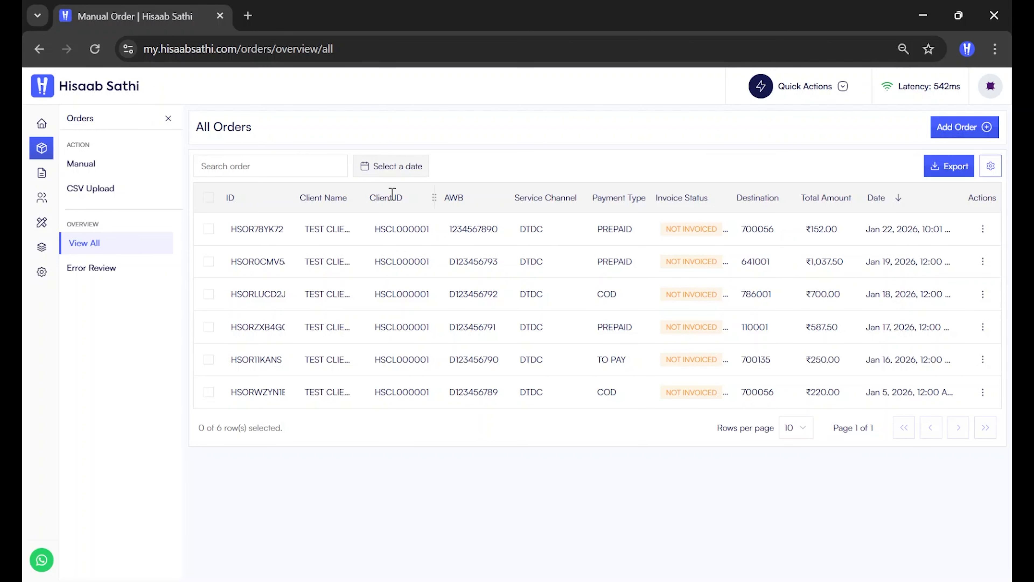
Narrow the Client Name column in the list of all orders
mouse_move(42, 221)
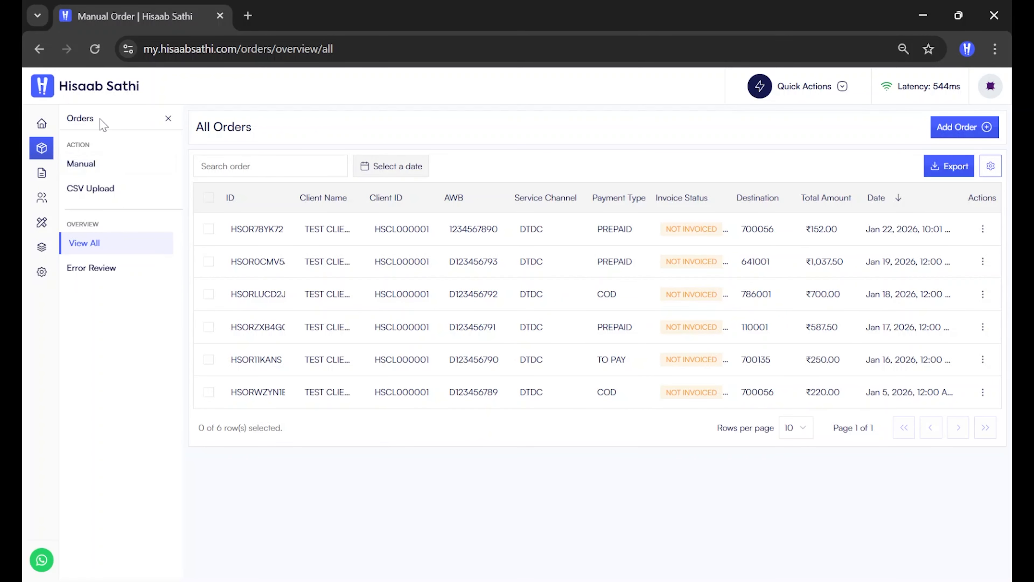
double_click(81, 119)
mouse_move(359, 197)
left_mouse_down()
mouse_move(381, 196)
mouse_move(327, 198)
mouse_move(370, 193)
mouse_move(351, 198)
left_mouse_up()
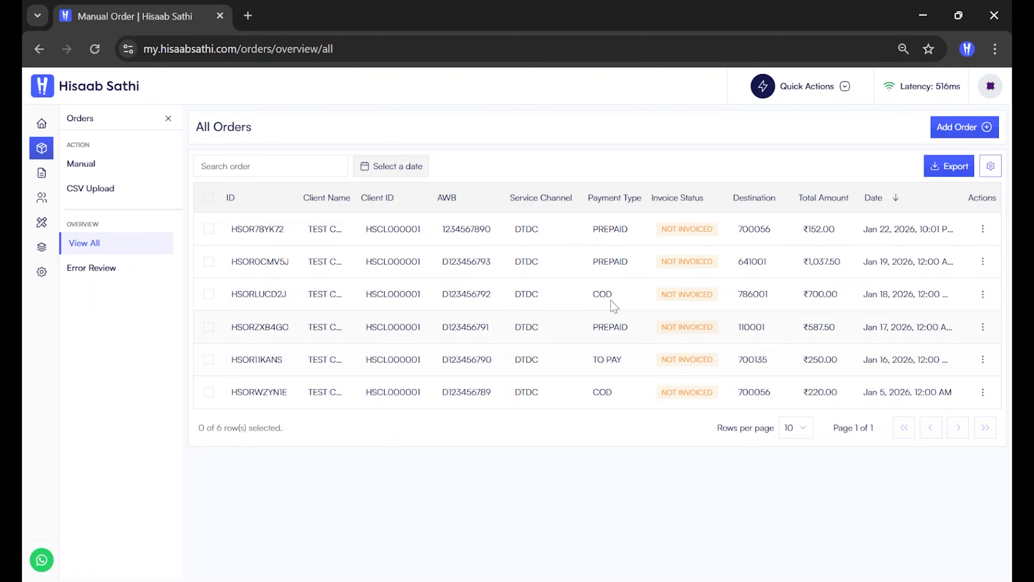
Open the billing form for generating a credit invoice and look through its fields and options
mouse_move(50, 176)
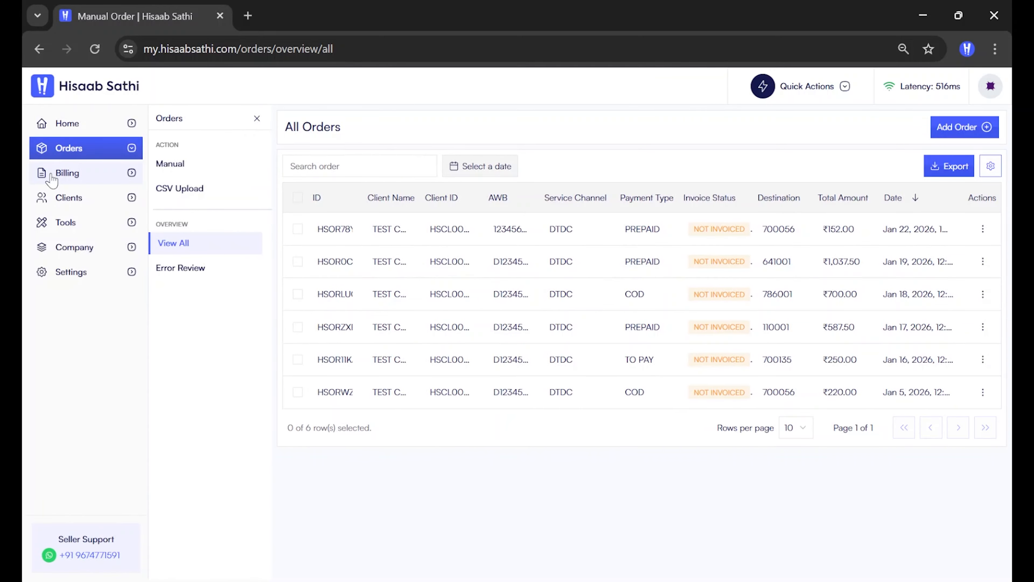
left_click(51, 179)
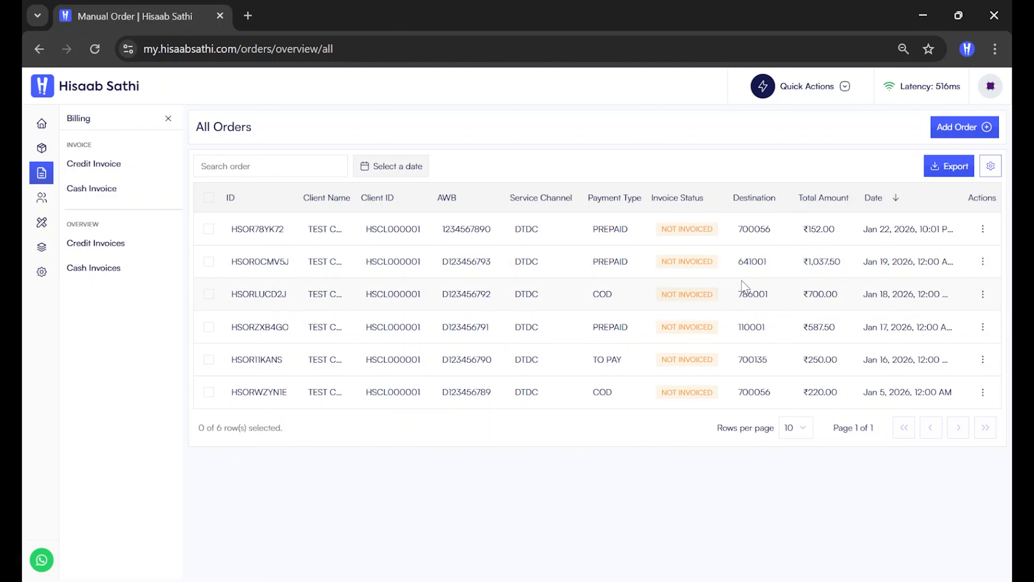
left_click(72, 167)
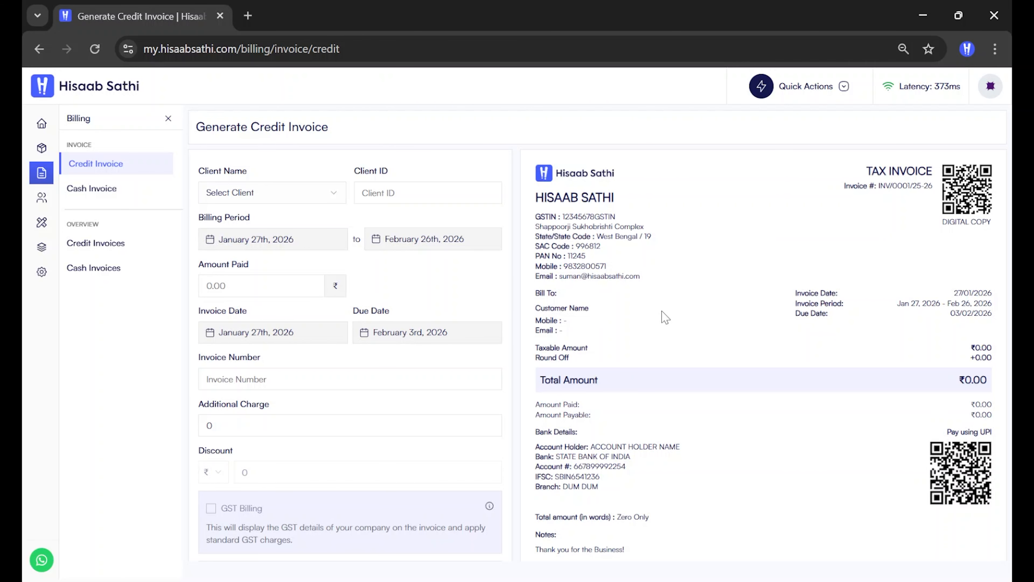
scroll(658, 322, "down", 5)
scroll(661, 326, "up", 5)
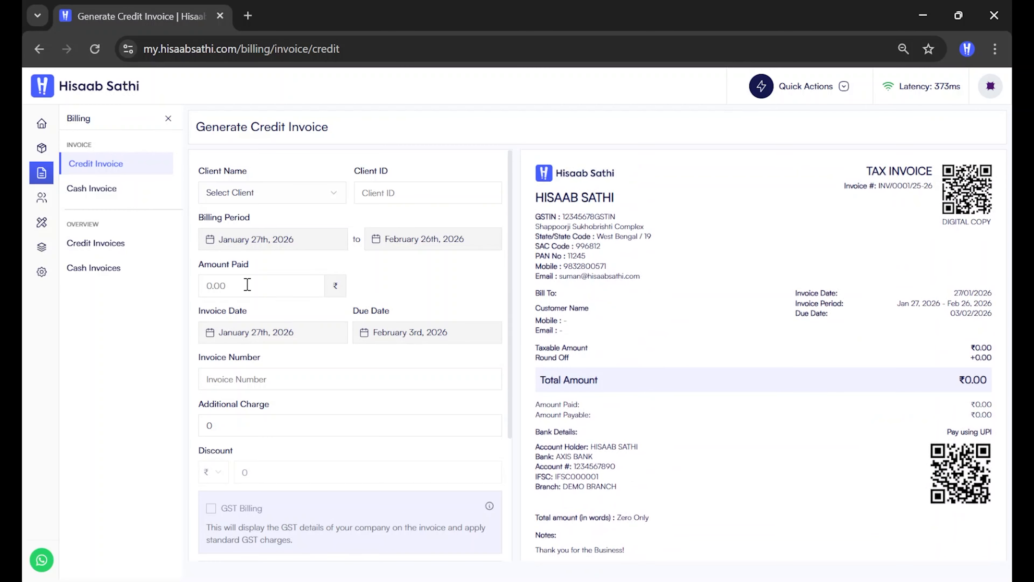
scroll(492, 326, "down", 4)
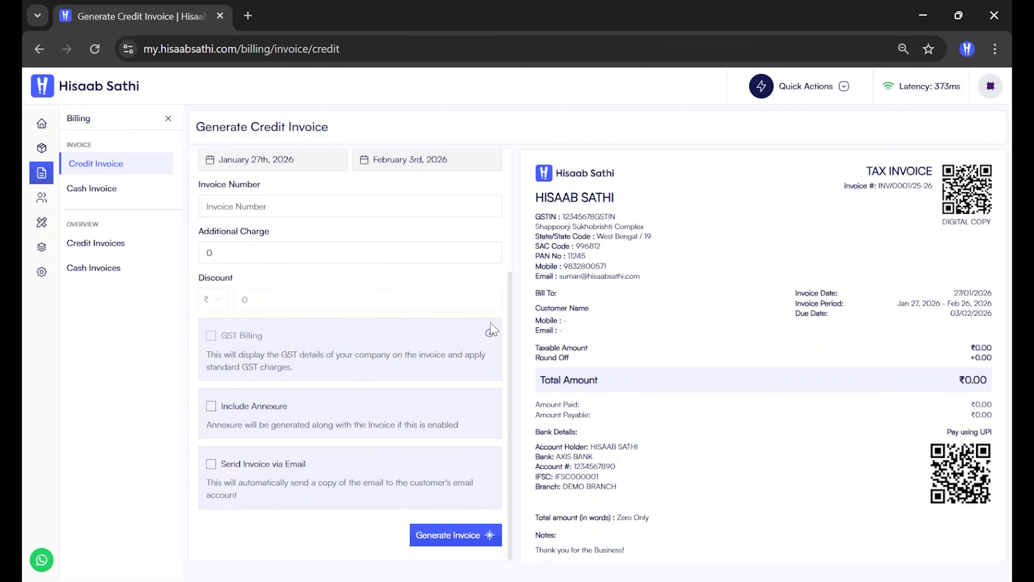
scroll(492, 329, "up", 4)
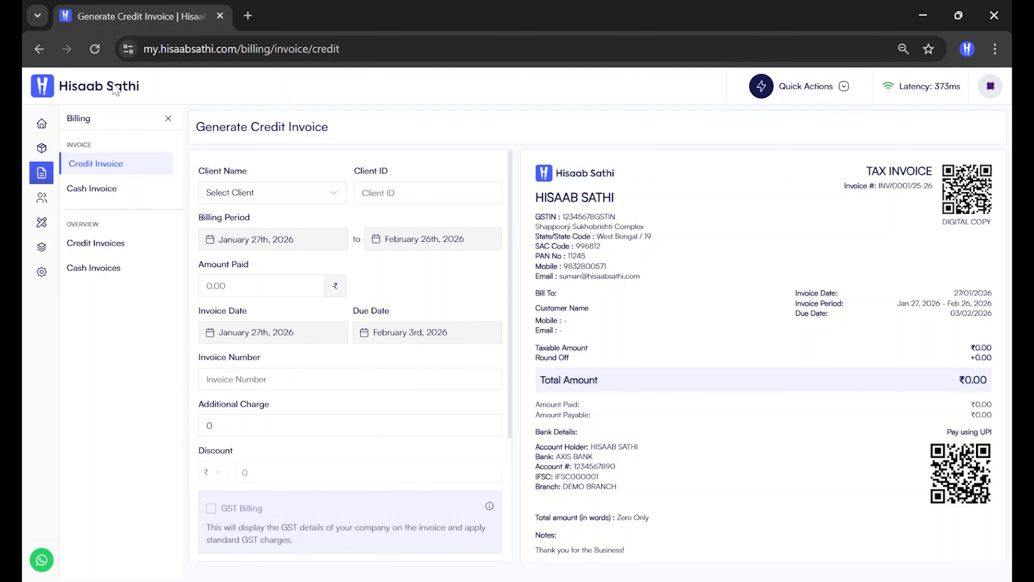
Choose TEST CLIENT as the invoice's client and check the filled-in billing details and client ID
left_click(240, 192)
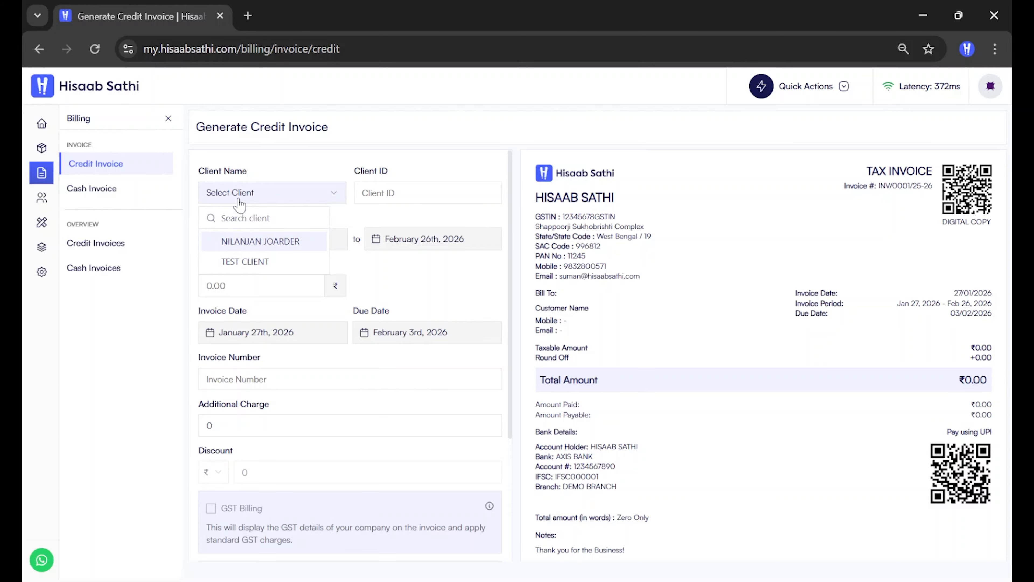
left_click(253, 263)
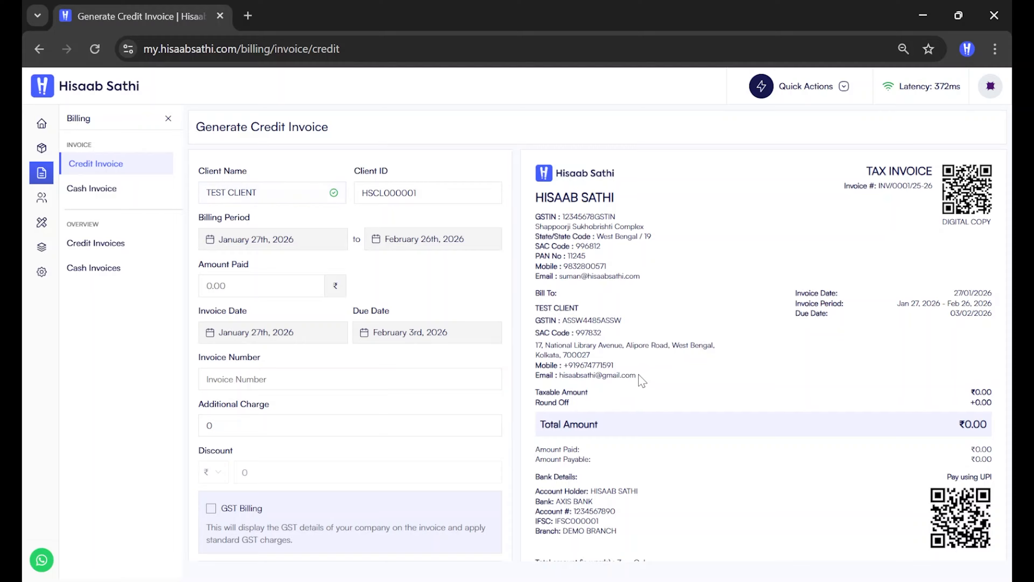
left_click_drag(638, 375, 532, 303)
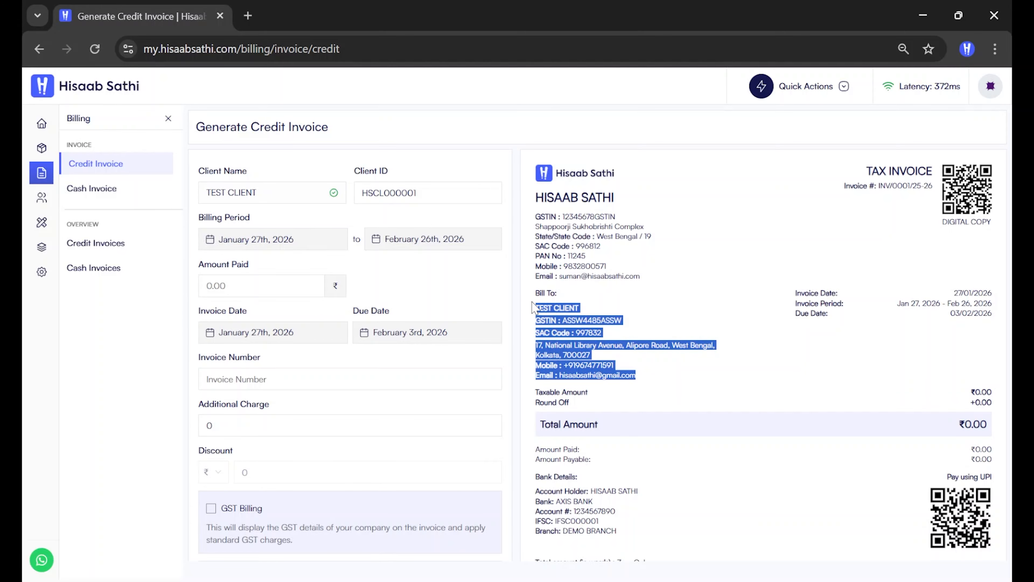
left_click(533, 306)
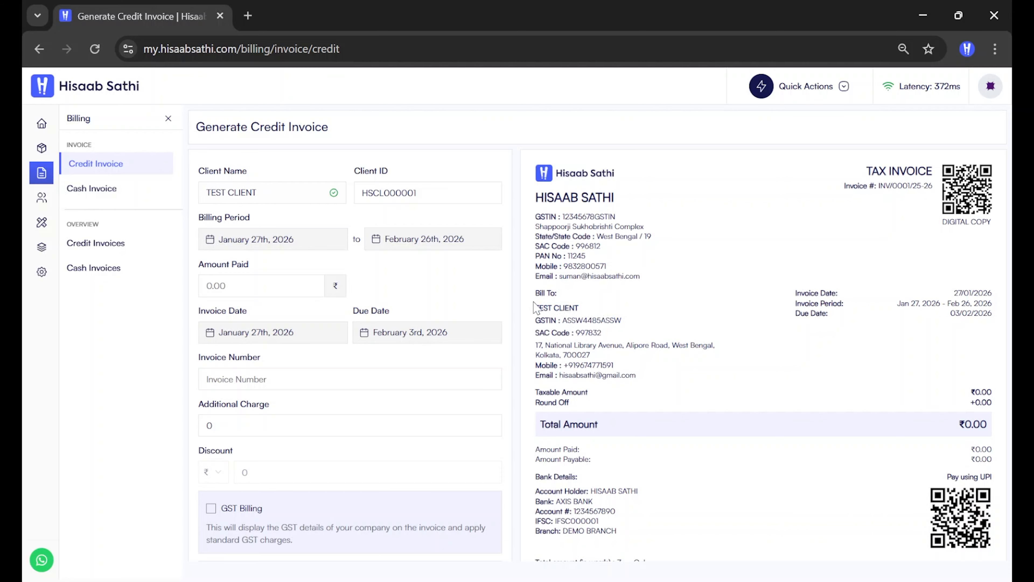
left_click_drag(544, 309, 618, 371)
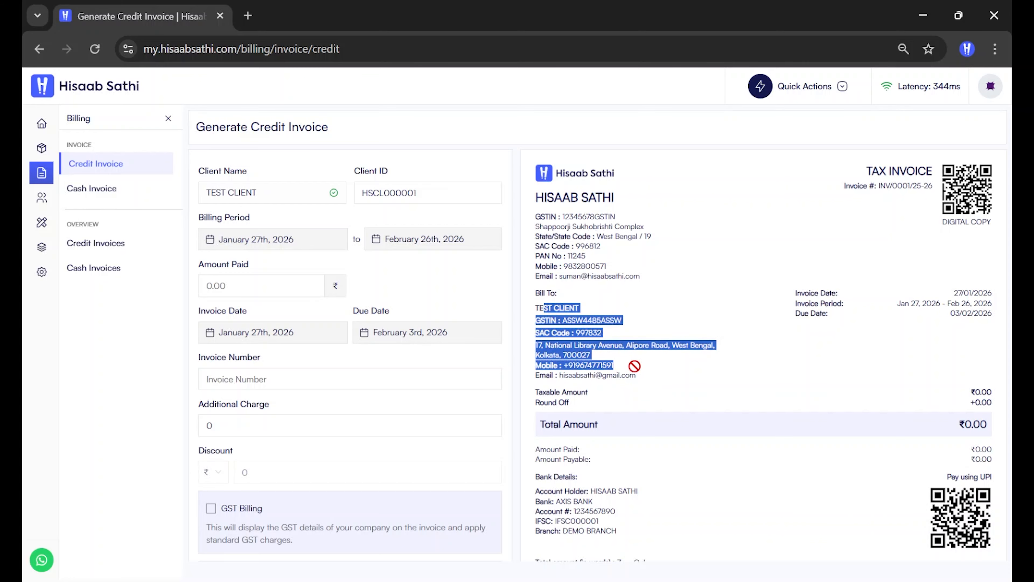
left_click(525, 311)
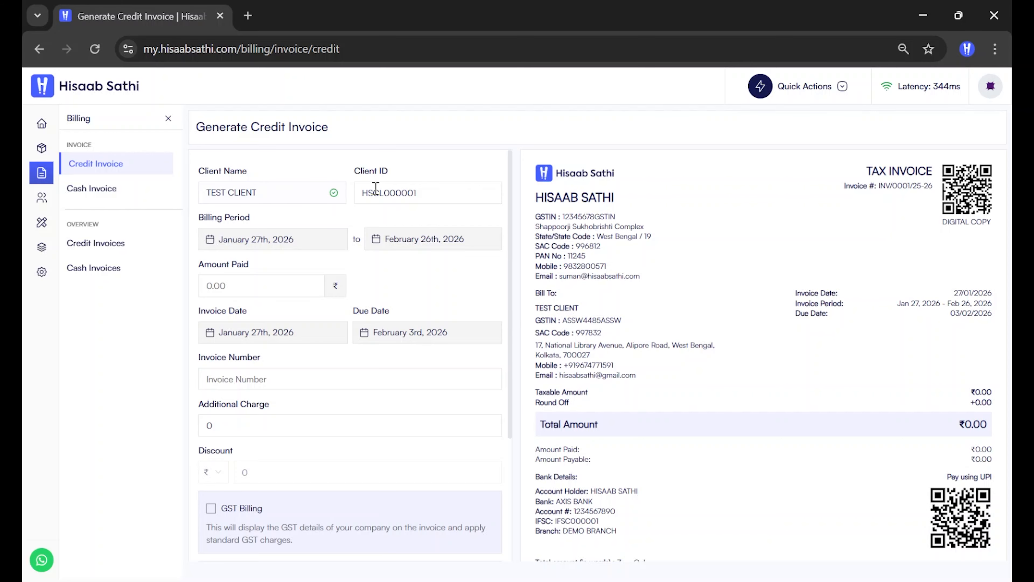
left_click_drag(359, 191, 427, 198)
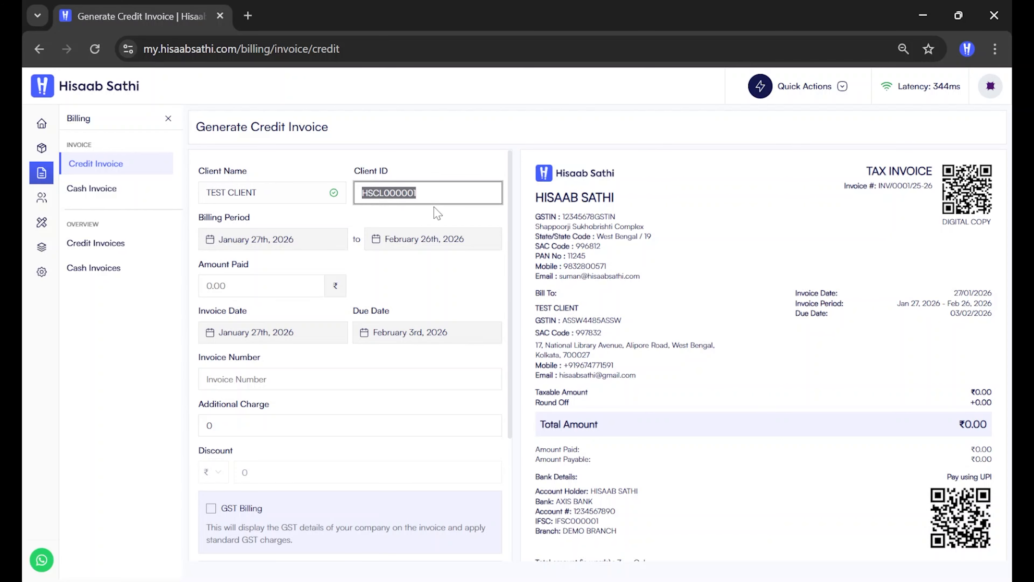
left_click(434, 224)
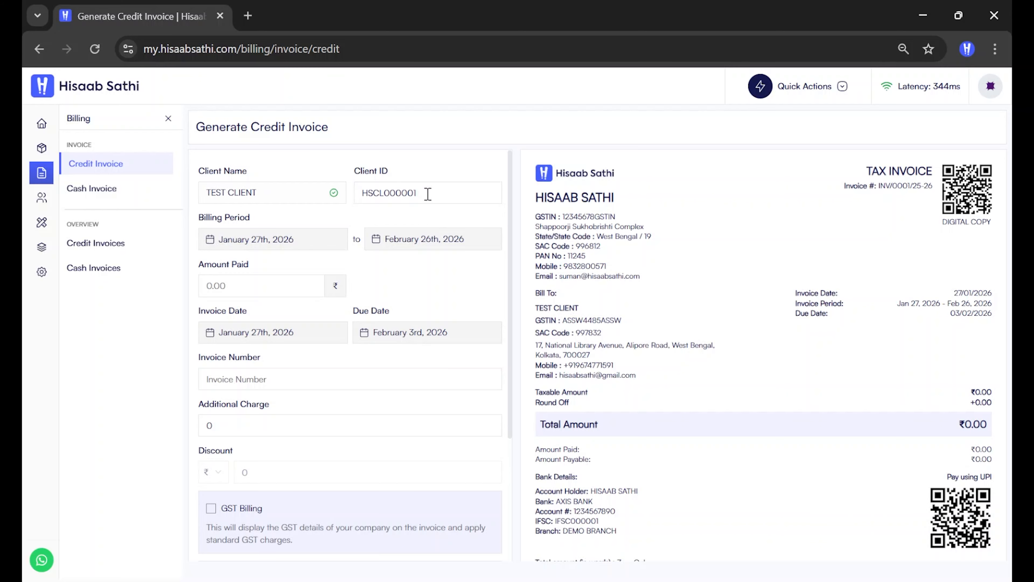
Set the billing period from January 1st, 2026 to January 31st, 2026
left_click(266, 244)
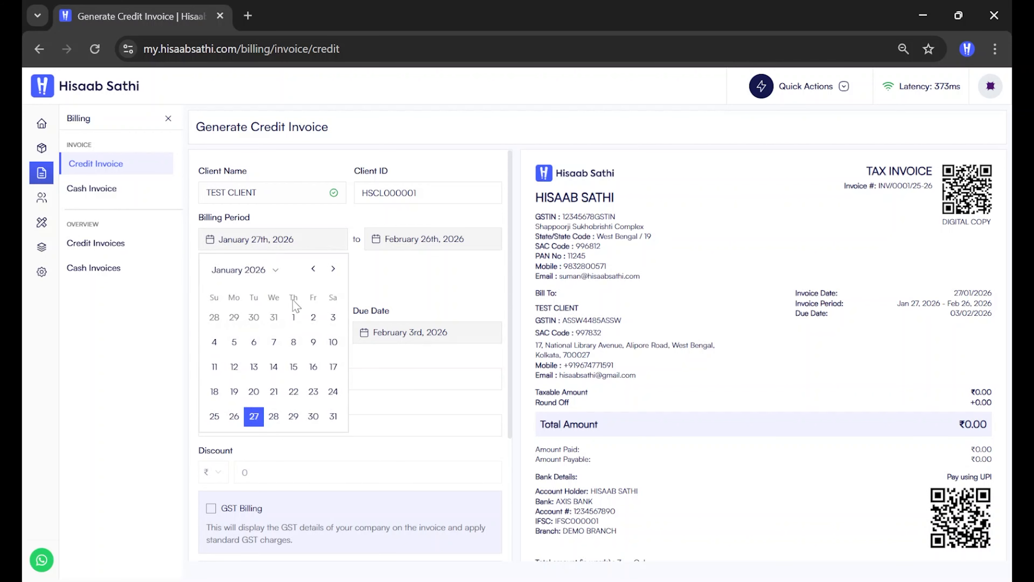
left_click(295, 319)
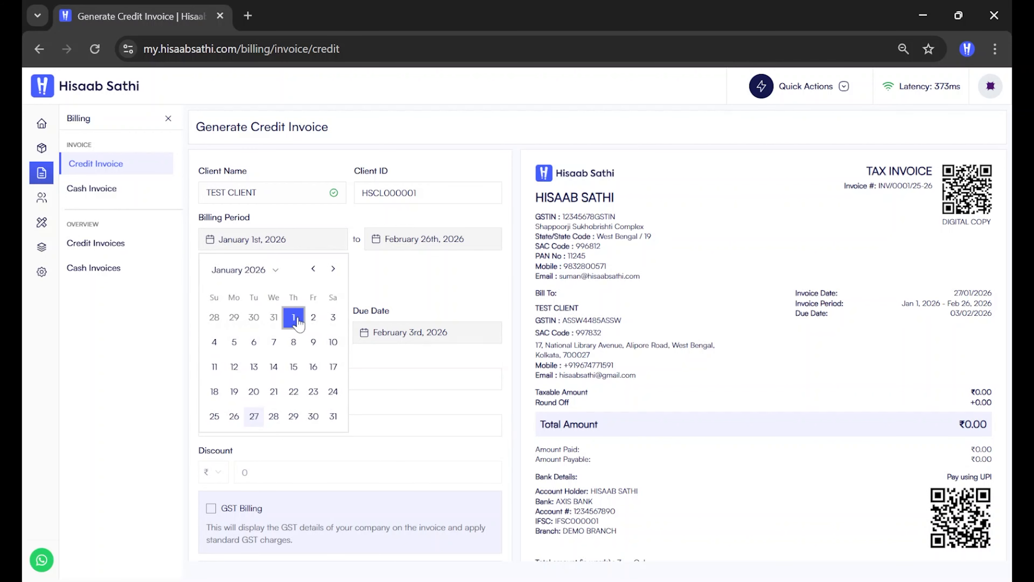
left_click(428, 239)
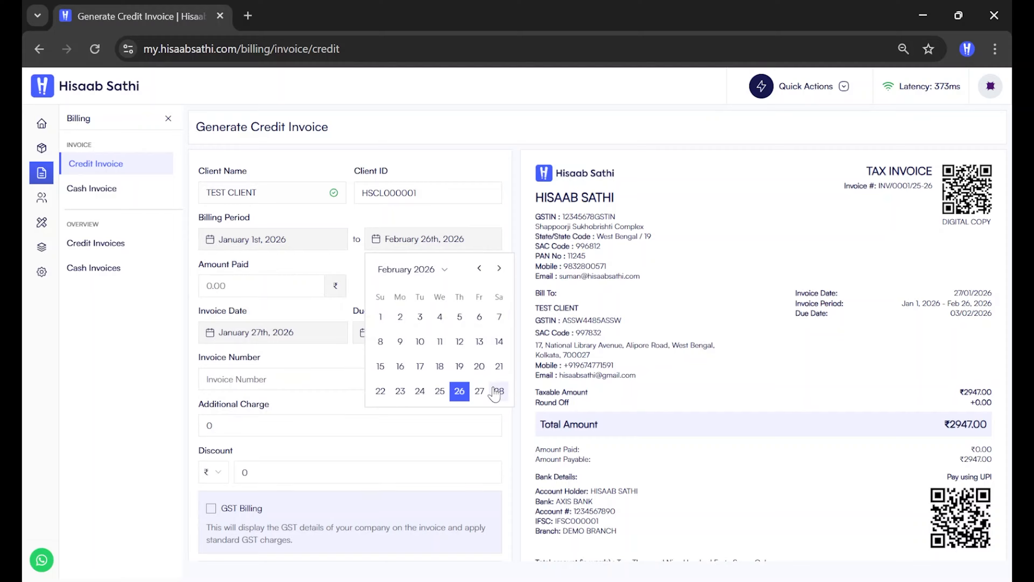
left_click(478, 270)
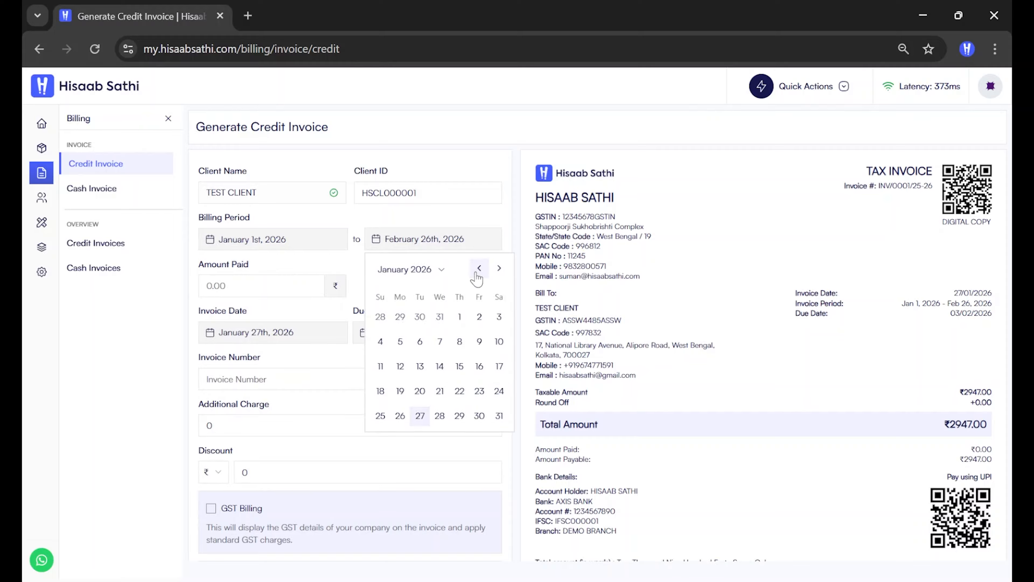
left_click(498, 415)
left_click(404, 213)
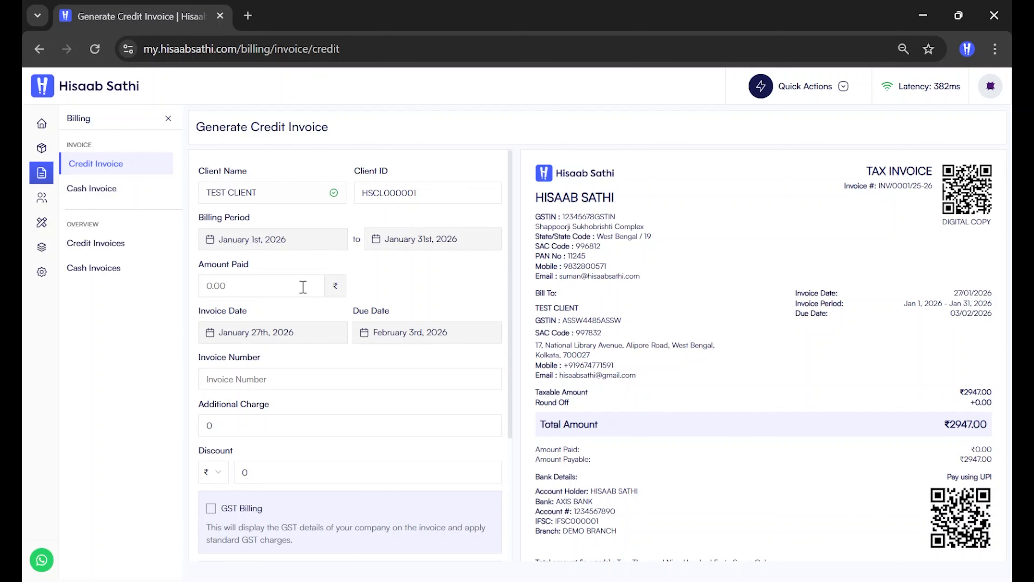
Enter 1000 rupees as the amount already paid on the invoice
left_click(234, 285)
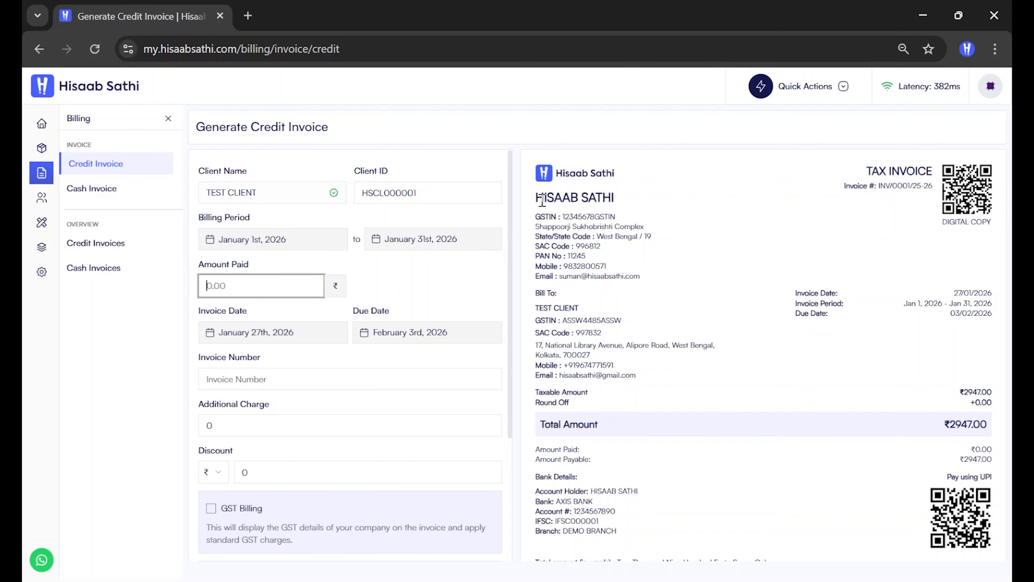
left_click_drag(536, 199, 578, 213)
left_click(577, 215)
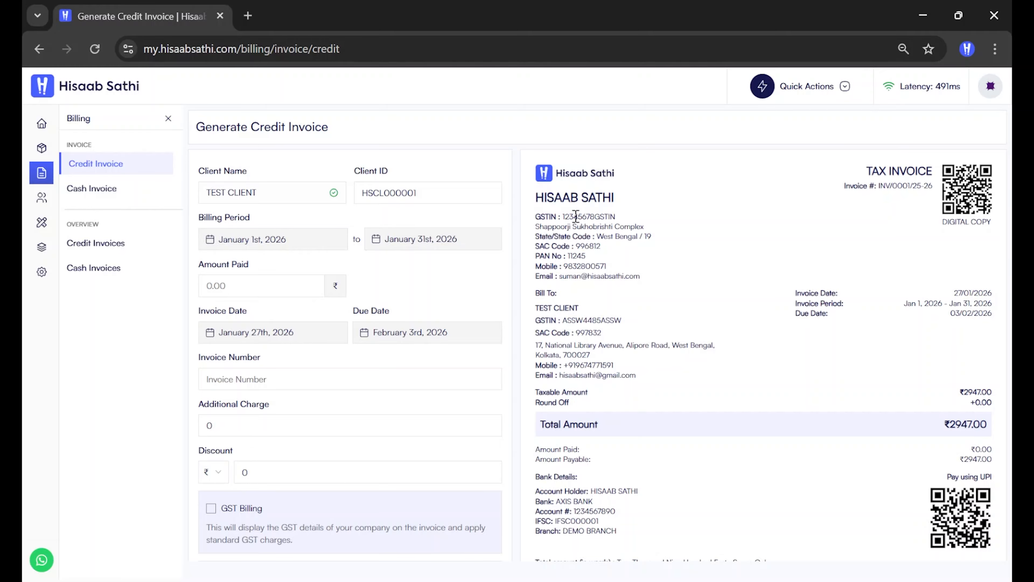
left_click(287, 293)
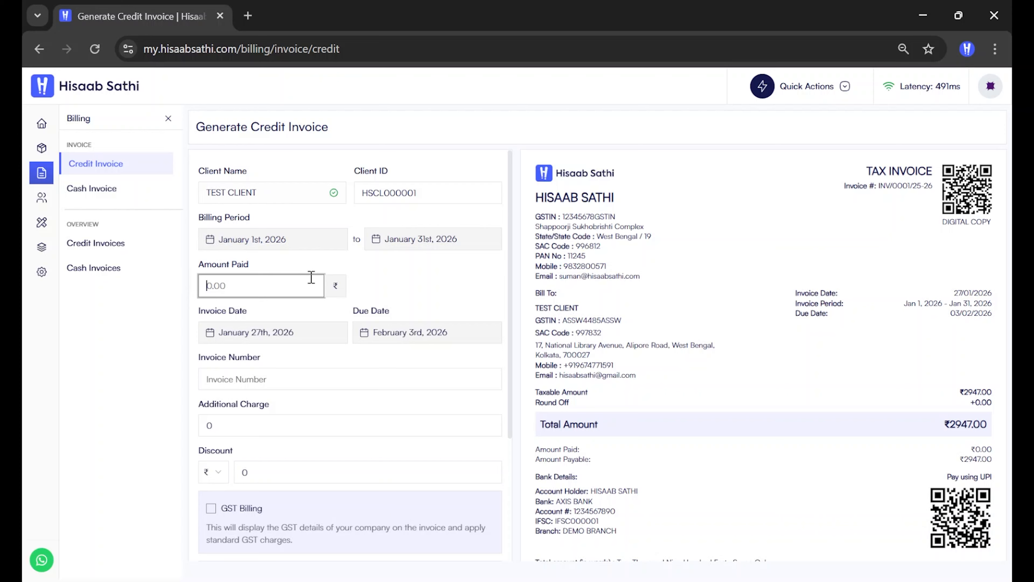
type("1000")
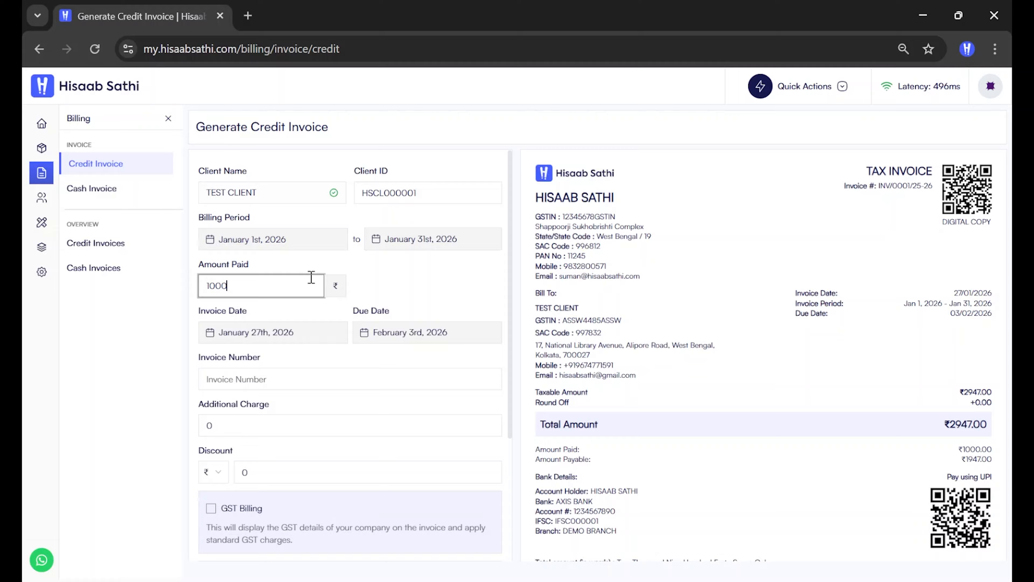
left_click(413, 304)
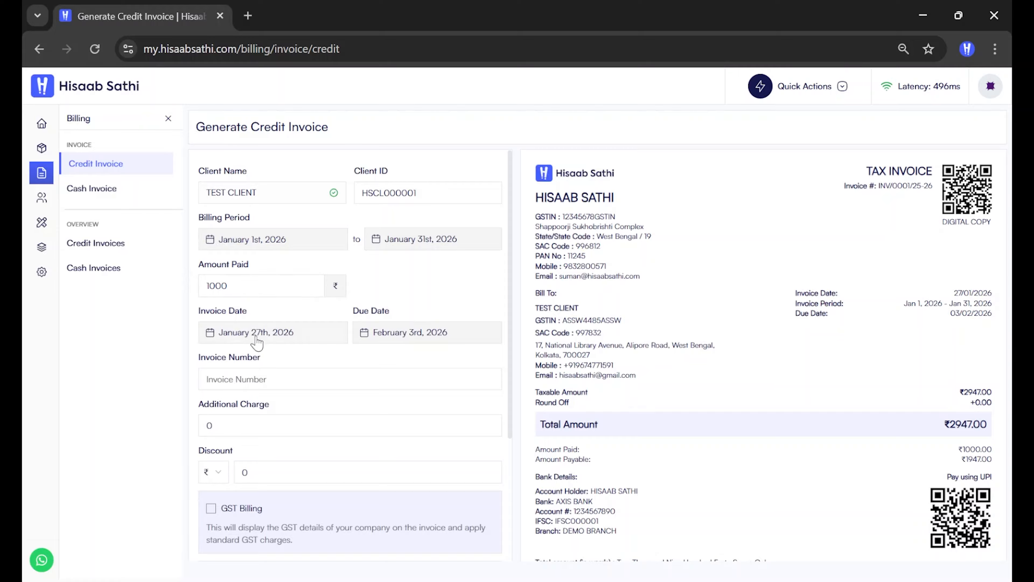
Look at the date choices for the invoice date and the due date
left_click(269, 333)
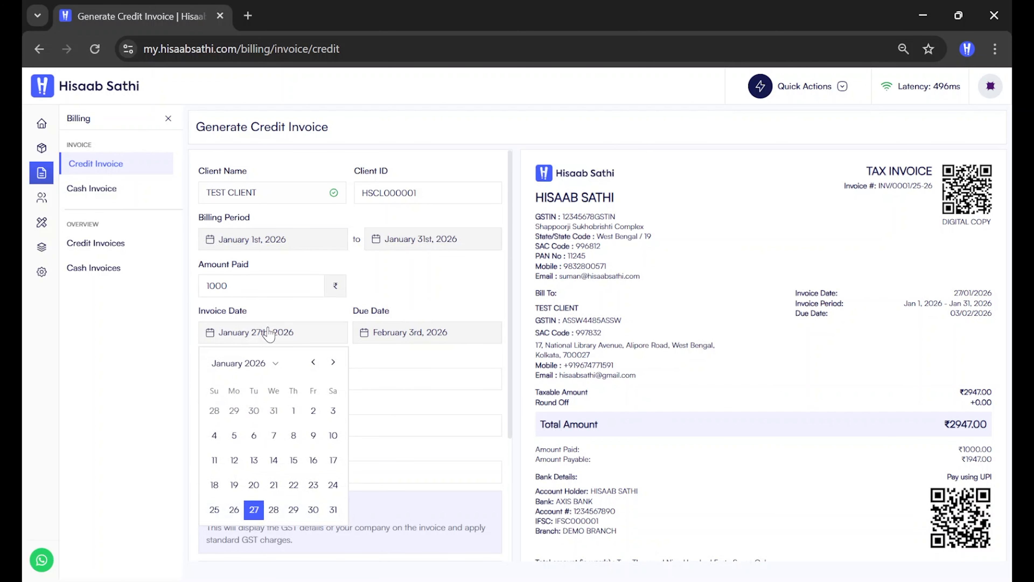
left_click(268, 332)
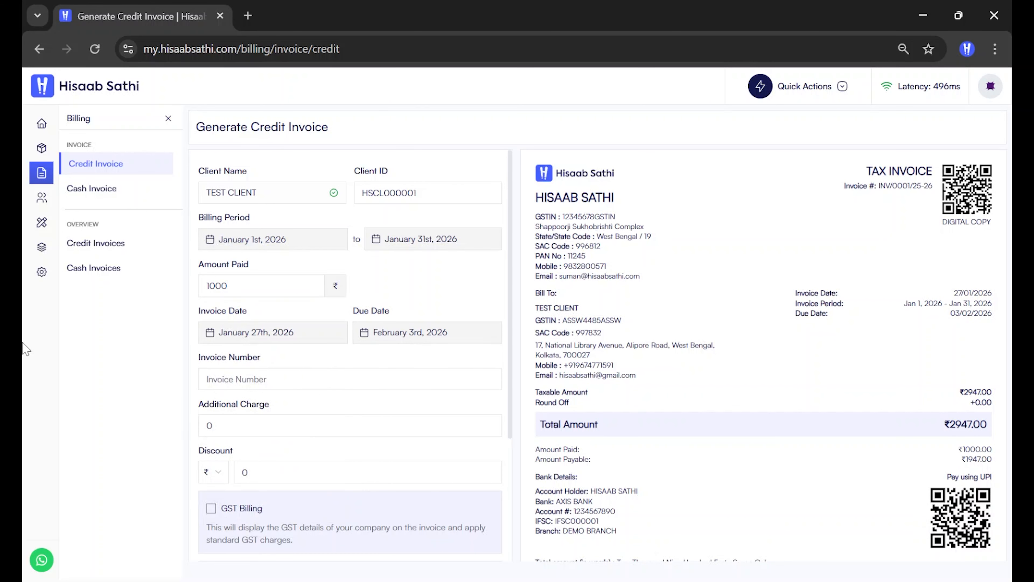
left_click(256, 340)
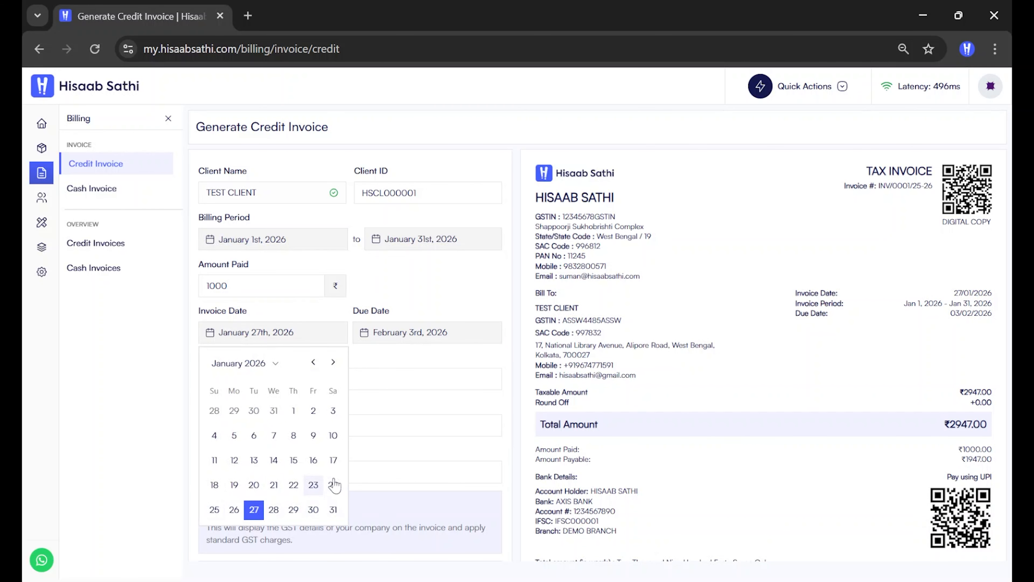
left_click(407, 359)
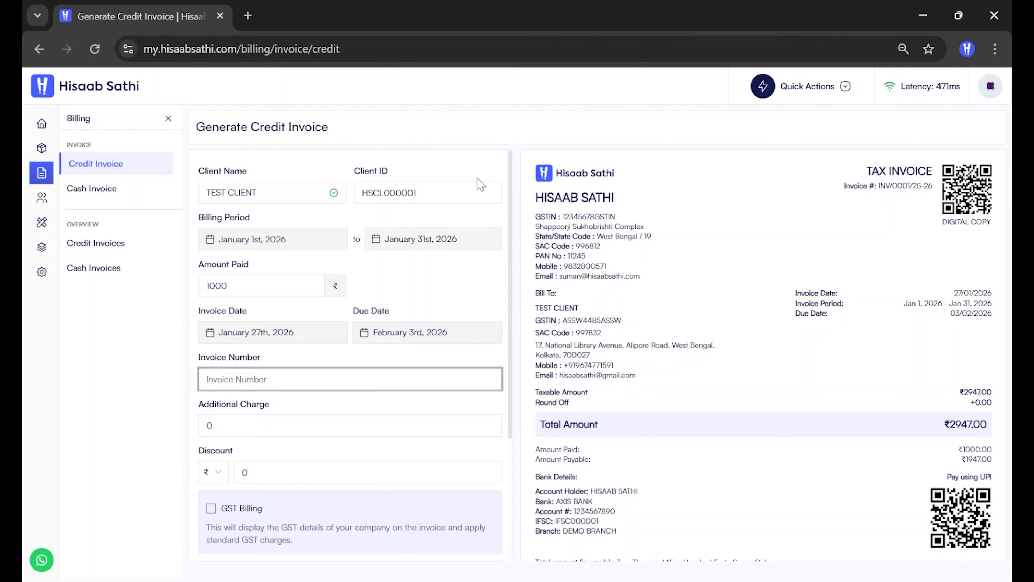
left_click(439, 332)
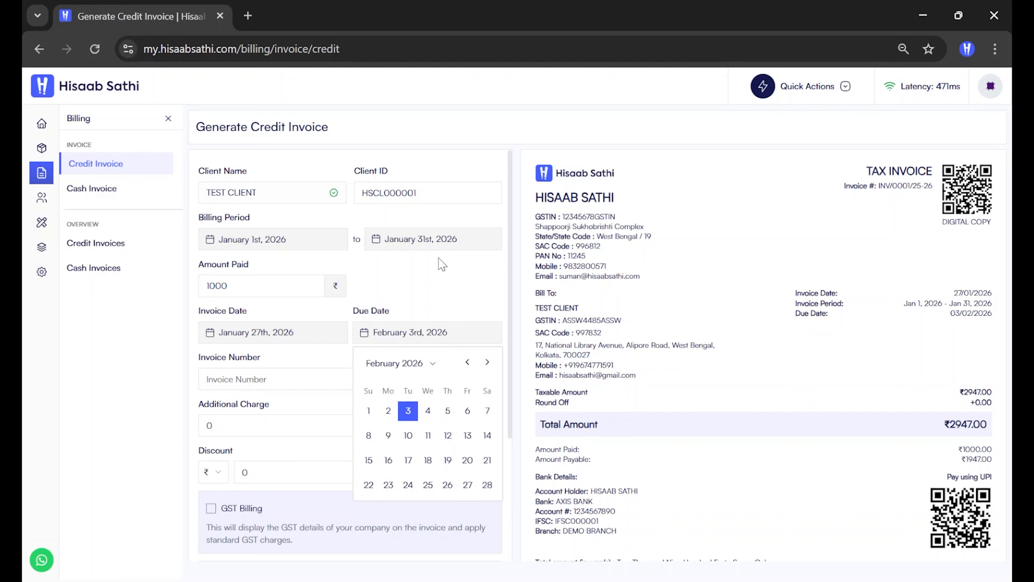
left_click(428, 281)
Copy the invoice number from the invoice preview into the form's Invoice Number field
scroll(310, 243, "down", 2)
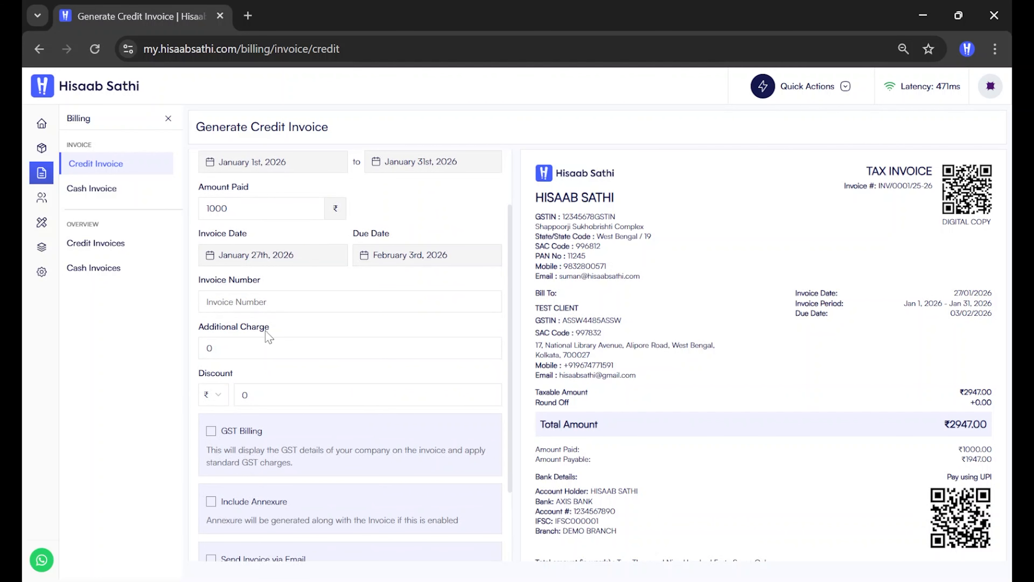
left_click(266, 304)
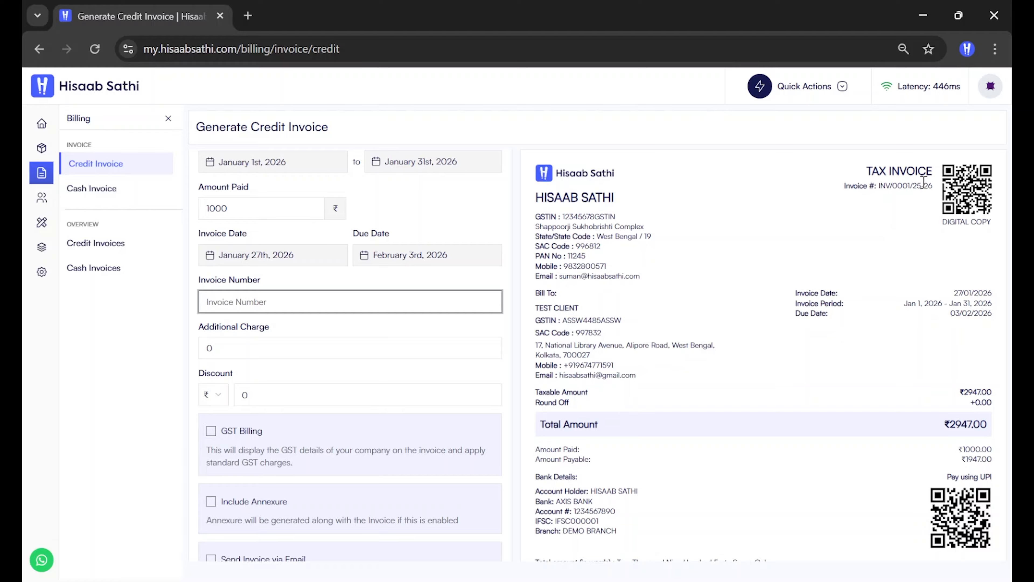
left_click(929, 185)
left_click_drag(929, 185, 876, 187)
key("ctrl+c")
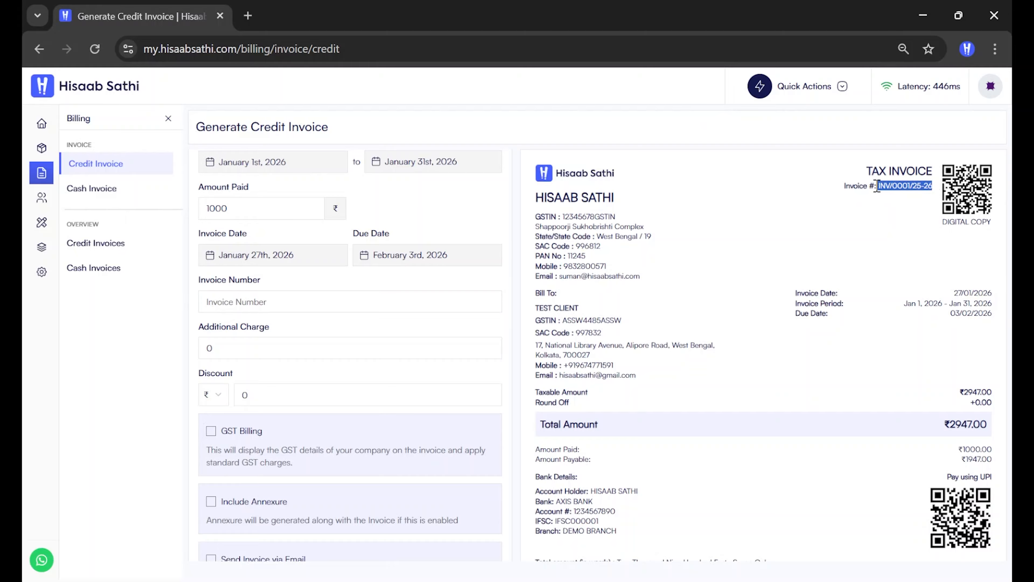
left_click(225, 293)
key("ctrl+v")
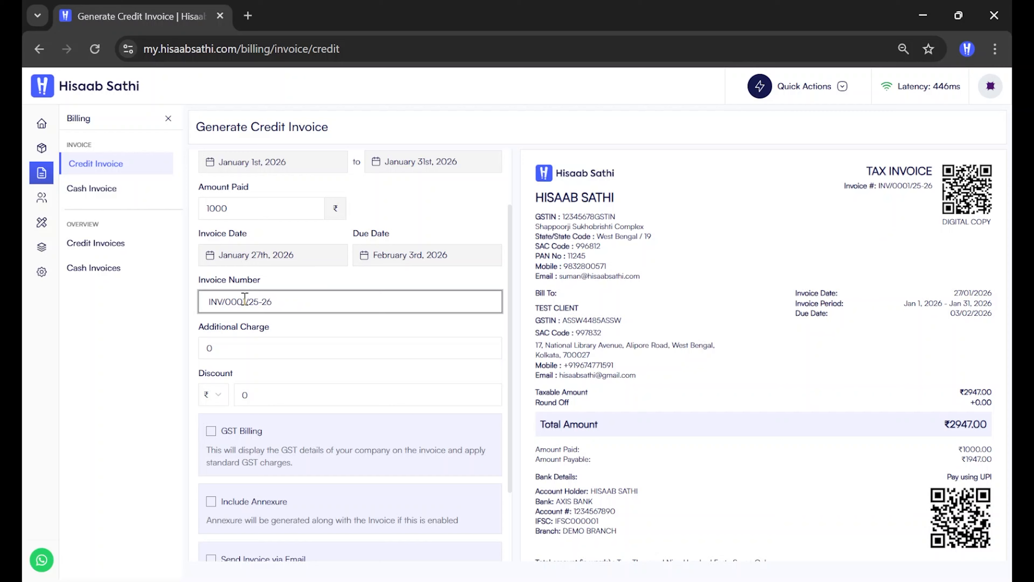
left_click_drag(243, 298, 252, 297)
key("BackSpace")
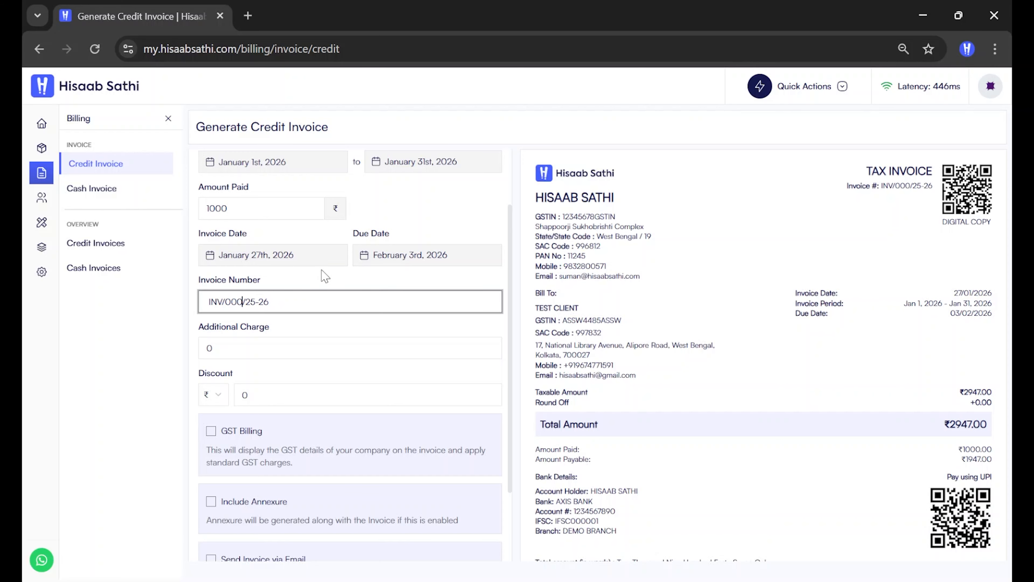
type("5")
key("BackSpace")
type("1")
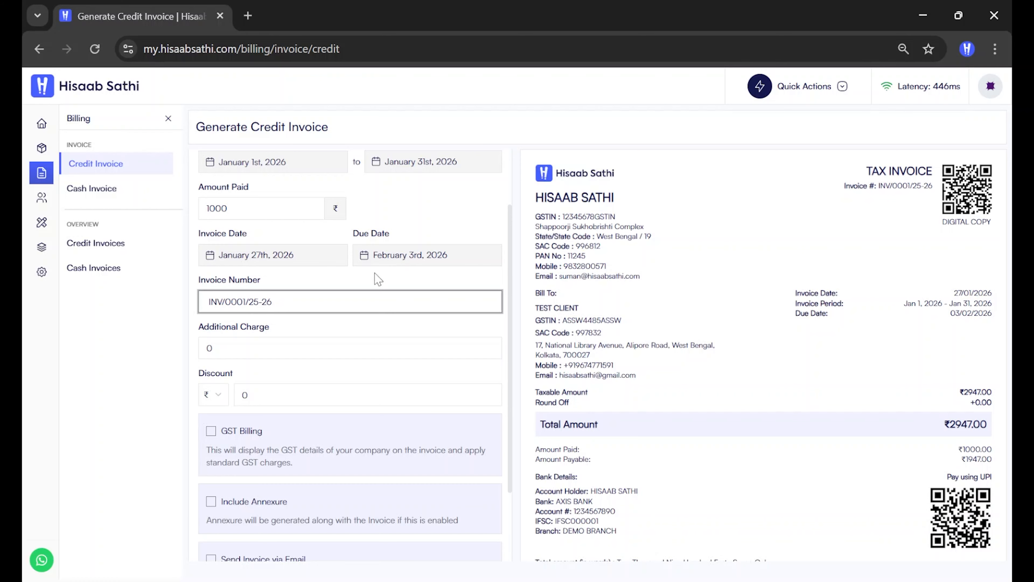
Set the invoice's additional charge to 100 rupees and check its line in the invoice preview
key("Tab")
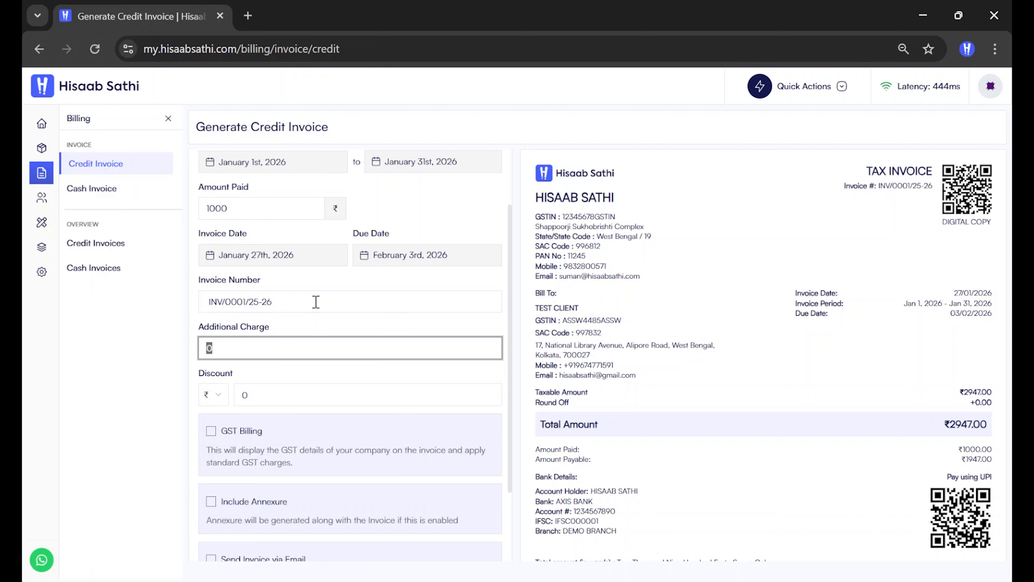
type("100")
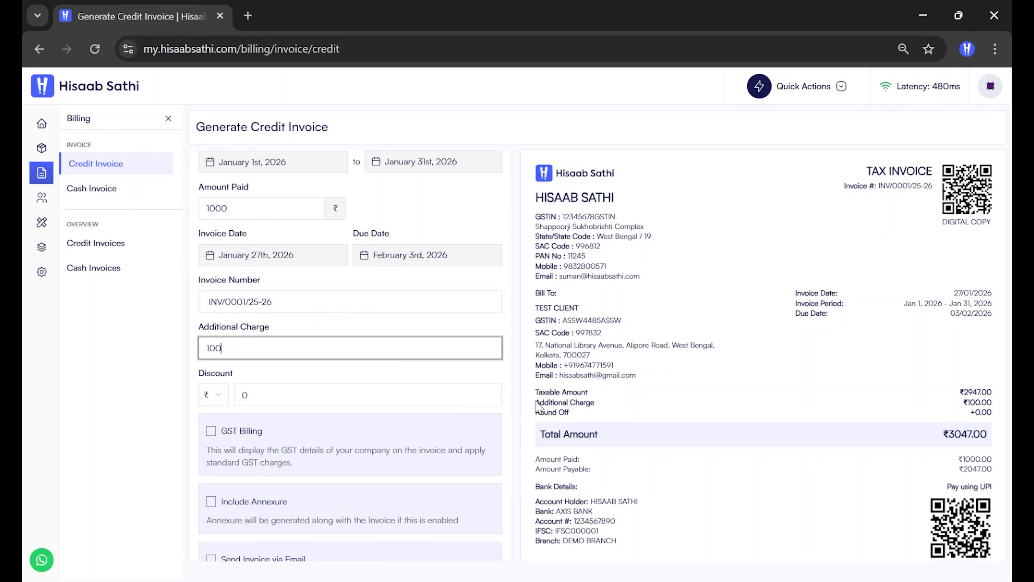
left_click_drag(536, 402, 996, 407)
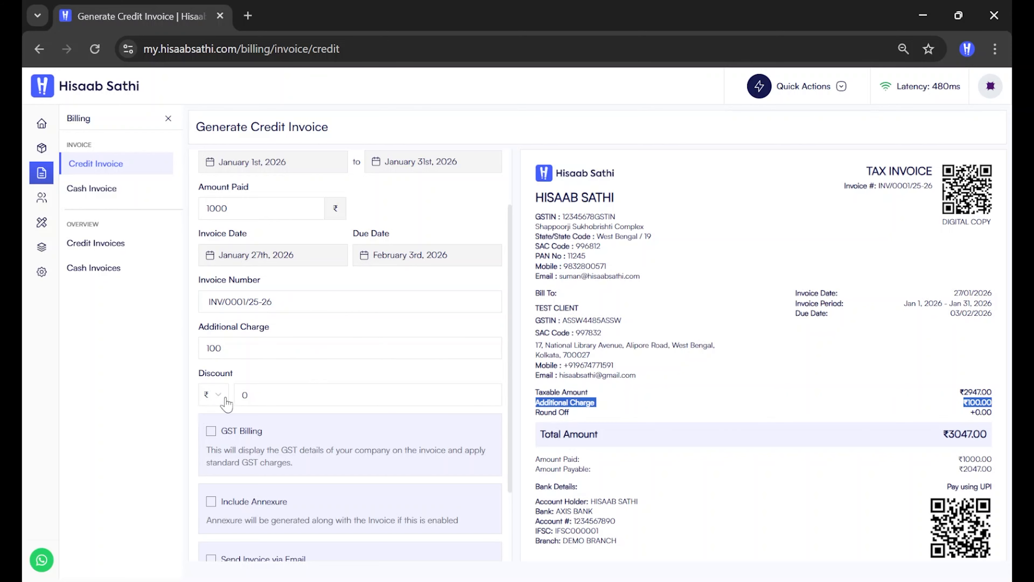
left_click(273, 373)
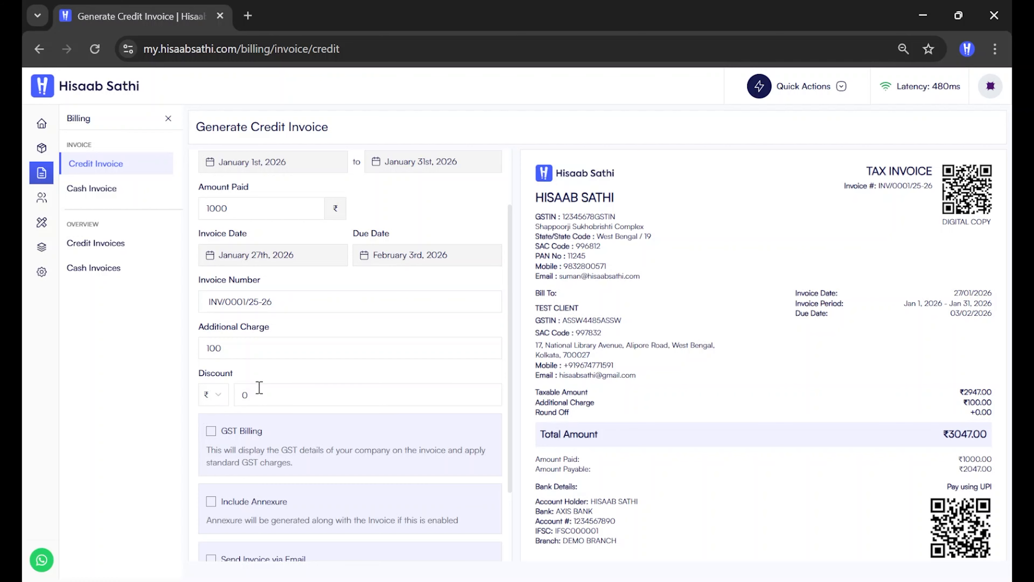
Switch the discount to a percentage and set it to 10%, checking the discount line in the preview
left_click(220, 394)
left_click(231, 447)
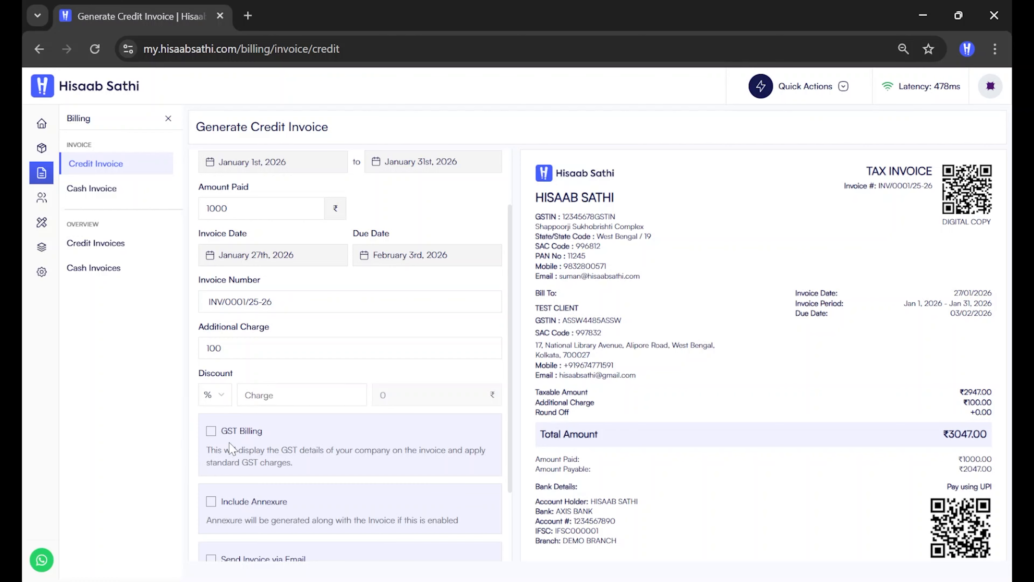
left_click(261, 395)
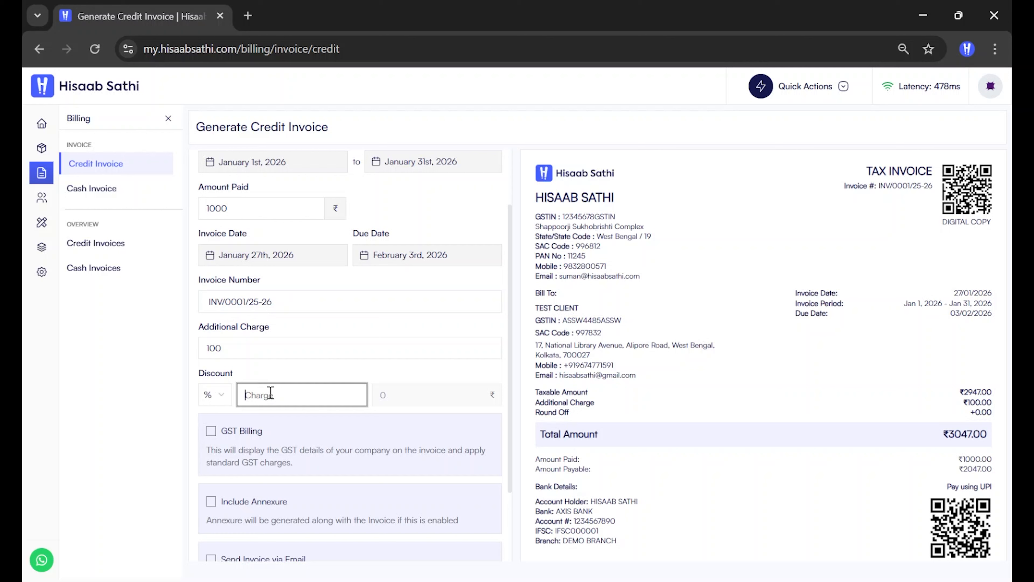
type("10")
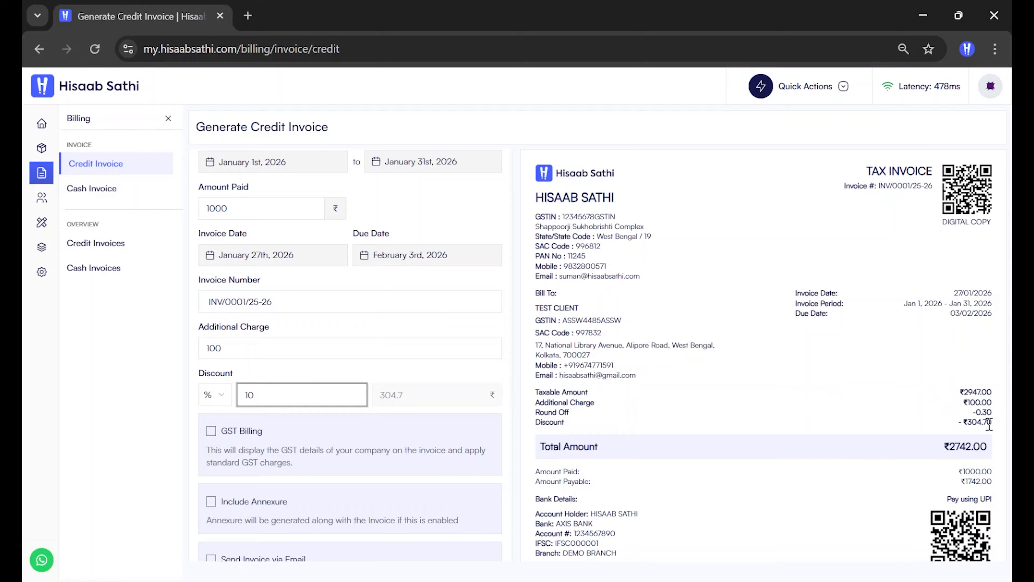
left_click_drag(955, 393, 999, 394)
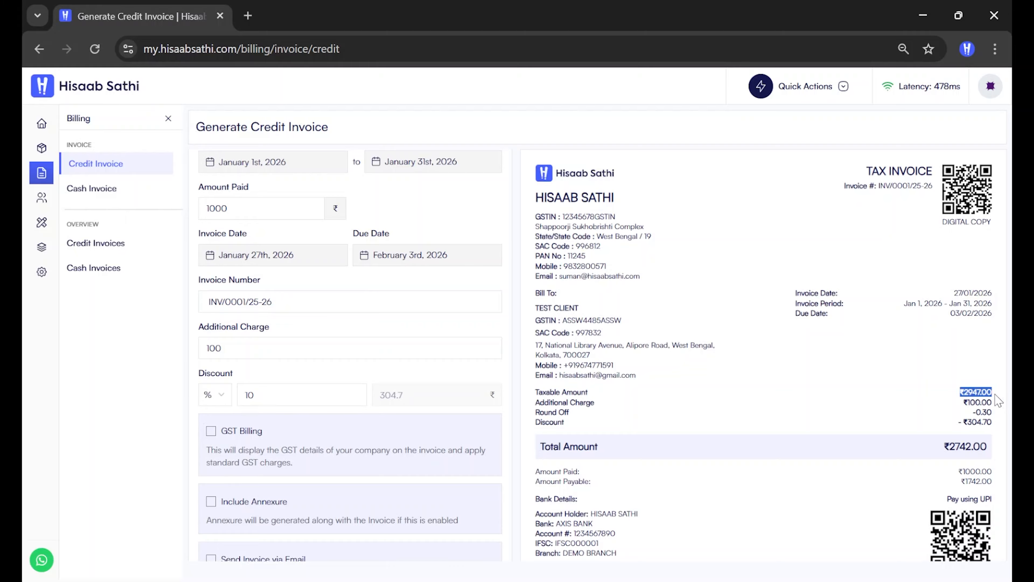
left_click(985, 405)
left_click_drag(959, 425, 995, 425)
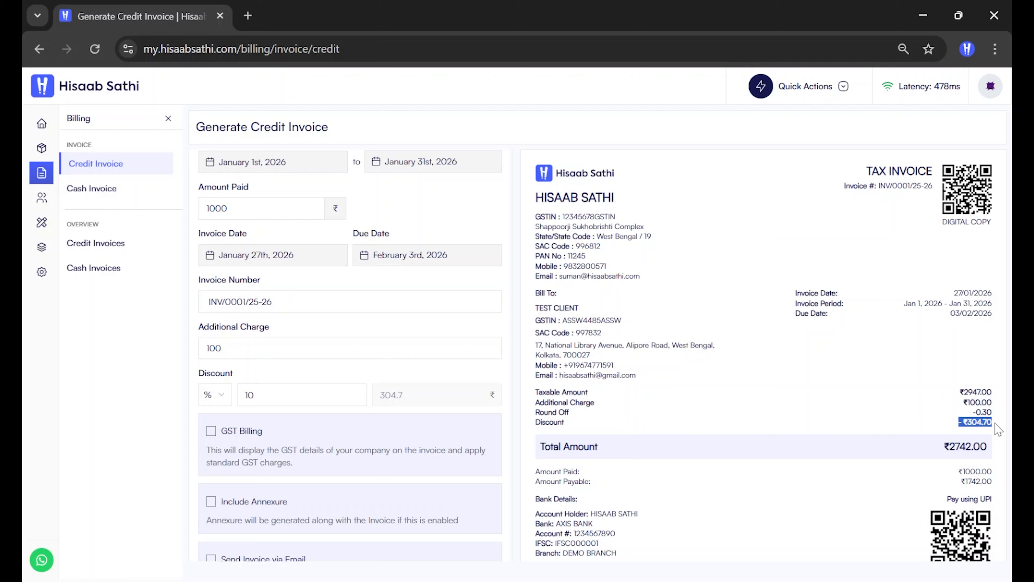
left_click(863, 383)
Enable GST Billing for the invoice and check the CGST and SGST lines in the preview
scroll(388, 337, "down", 2)
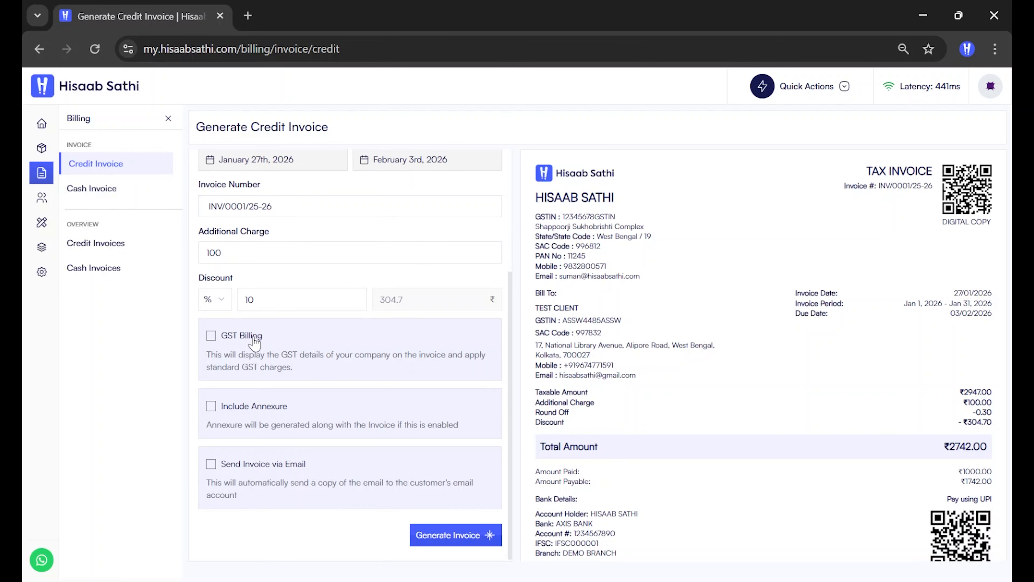
left_click(212, 336)
scroll(499, 325, "down", 1)
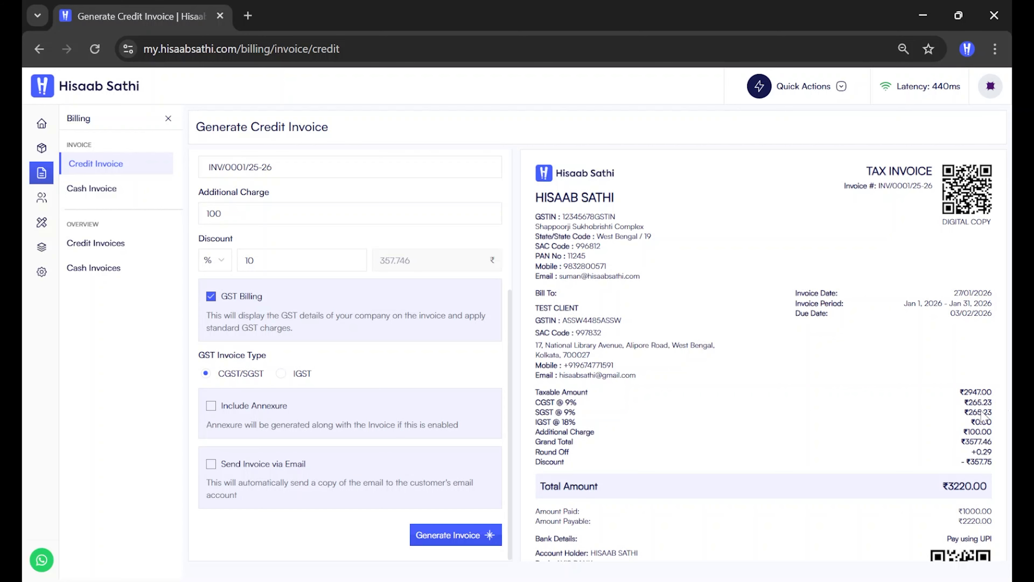
left_click_drag(531, 402, 580, 412)
left_click_drag(949, 420, 1002, 418)
left_click(507, 371)
Try IGST as the GST invoice type, check its tax line in the preview, and return to CGST/SGST
left_click(278, 373)
left_click_drag(533, 422, 1004, 426)
left_click(1003, 425)
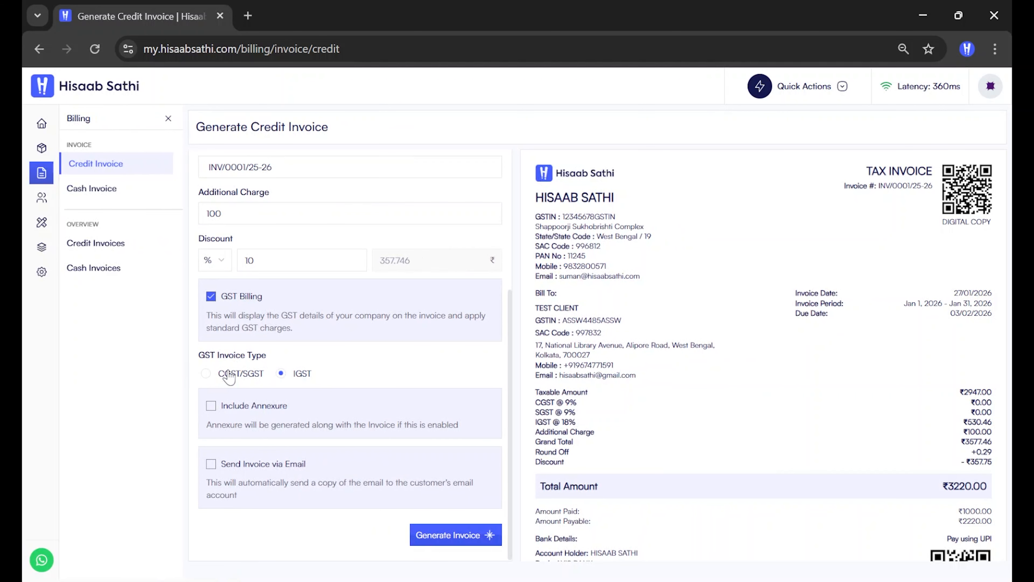
left_click(220, 373)
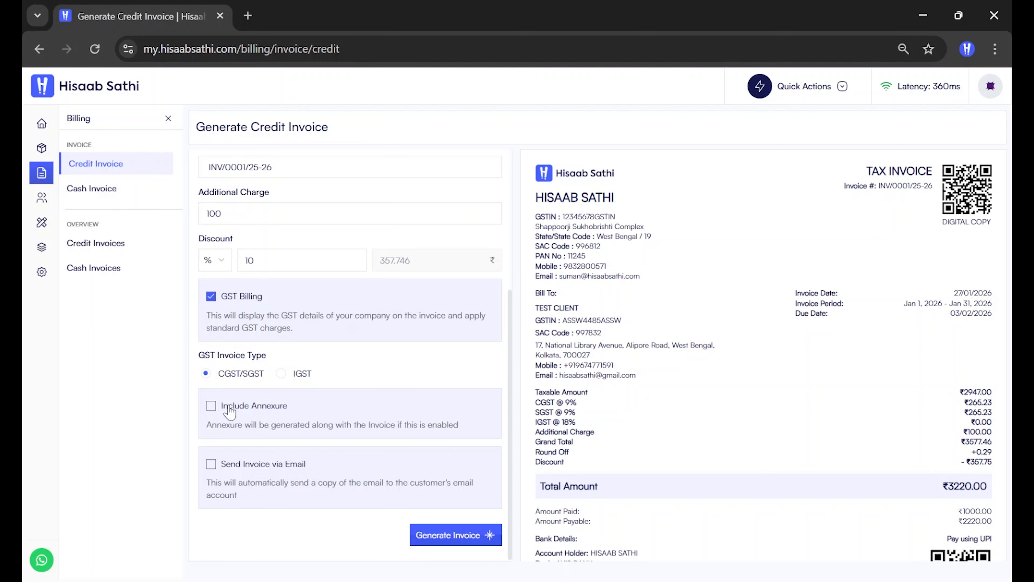
Include the annexure with the invoice, review its table of orders, and return to the invoice preview
left_click(212, 406)
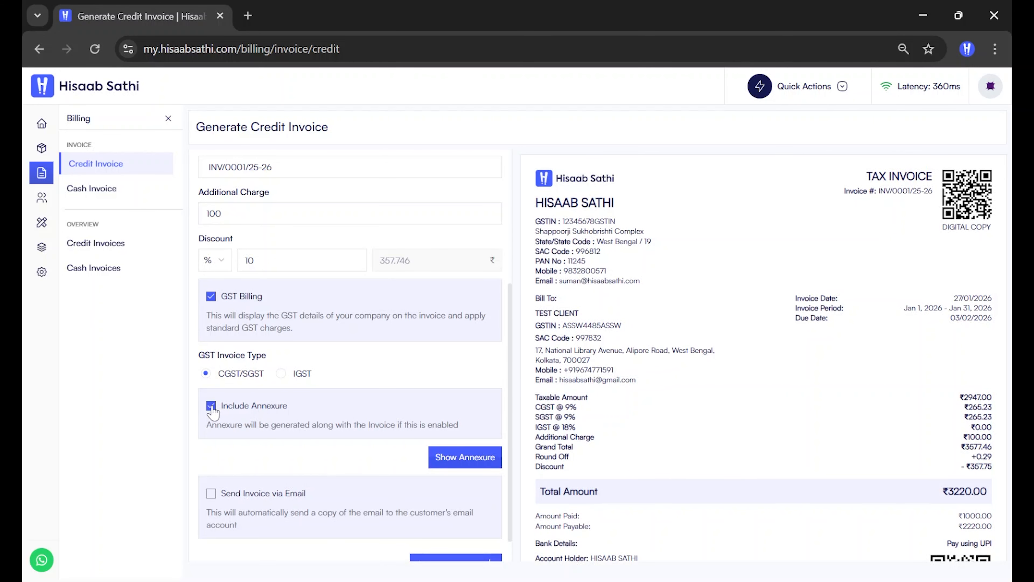
left_click(453, 458)
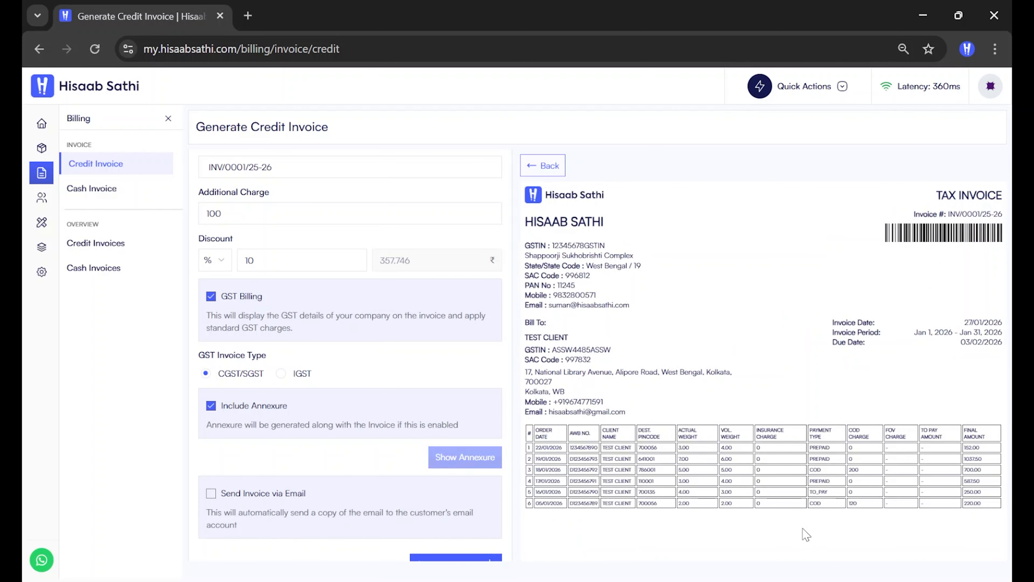
scroll(805, 525, "down", 5)
scroll(790, 515, "up", 5)
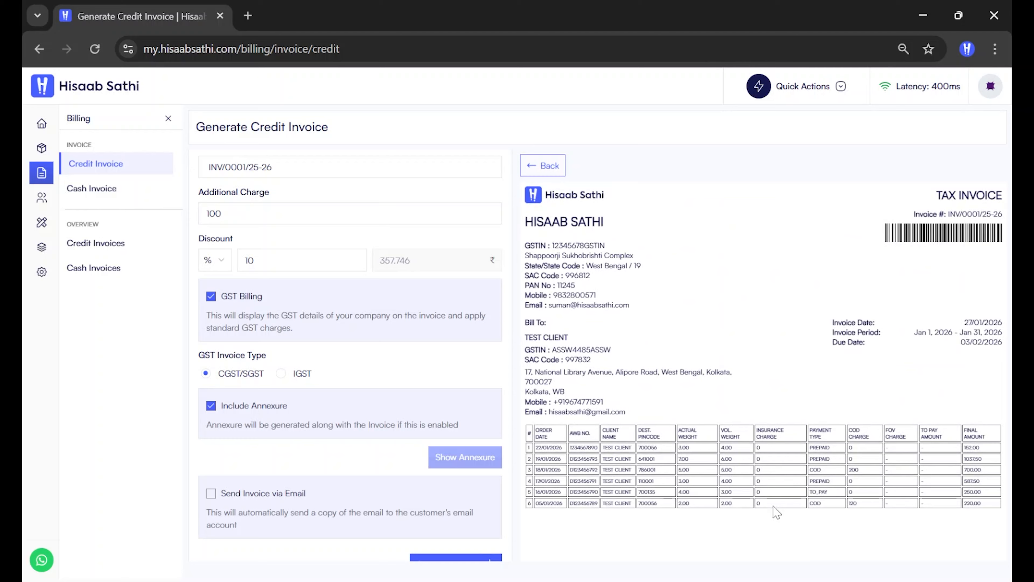
scroll(728, 402, "down", 2)
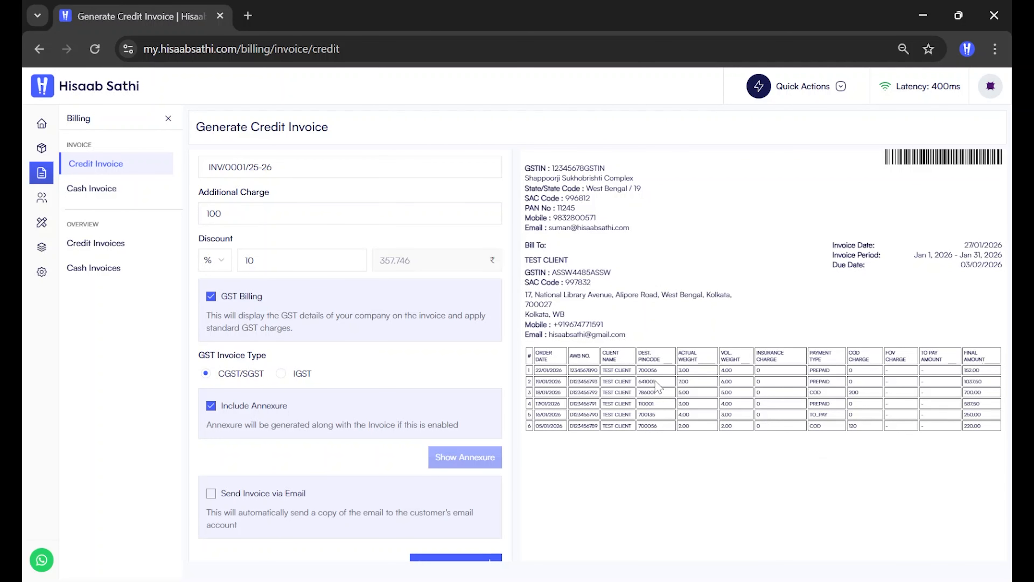
scroll(659, 387, "up", 2)
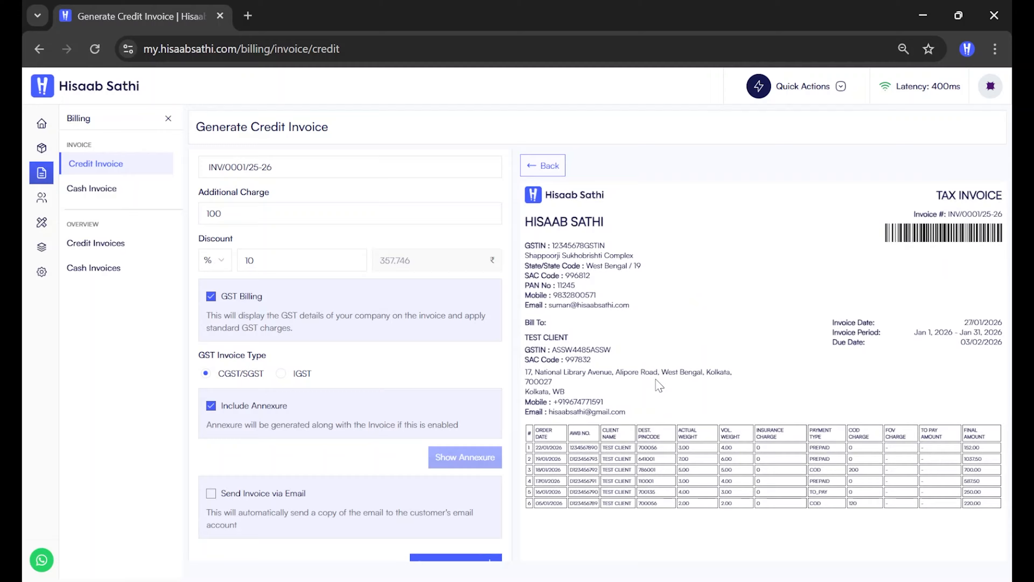
left_click(542, 165)
Enable sending the invoice via email and check the client's email address in the preview
scroll(341, 372, "down", 1)
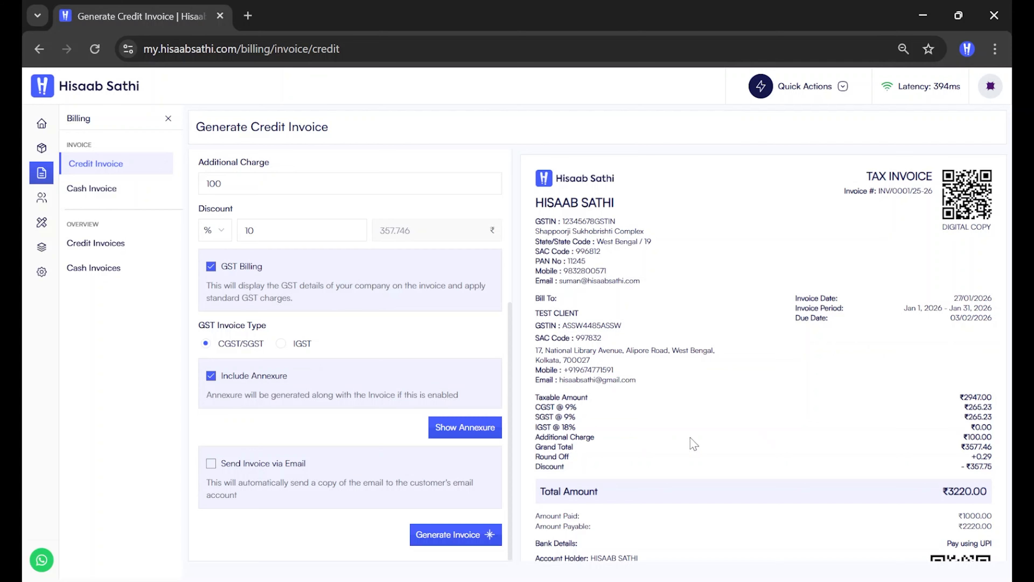
left_click_drag(558, 376, 635, 382)
left_click(211, 448)
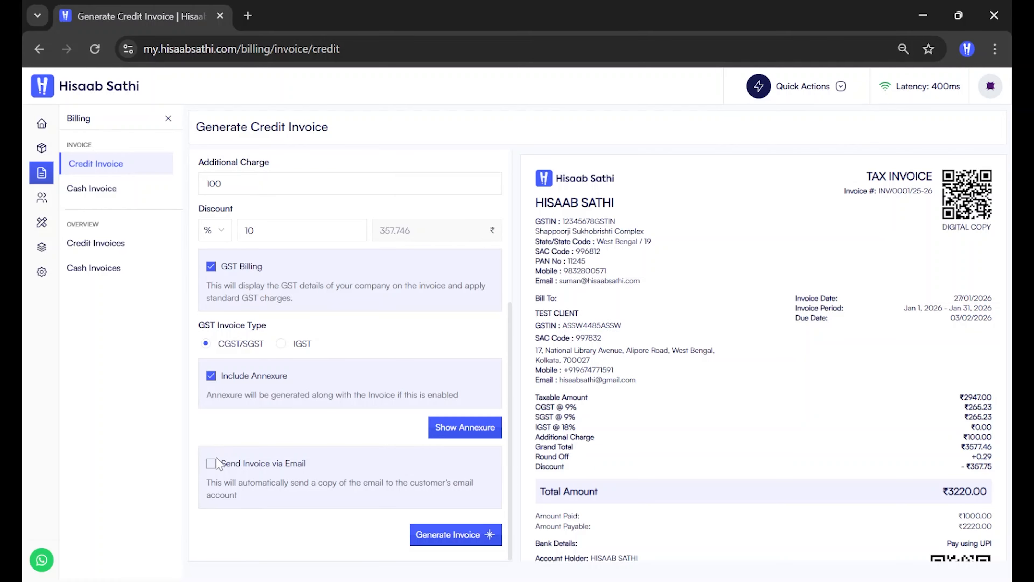
left_click(214, 467)
scroll(688, 448, "down", 5)
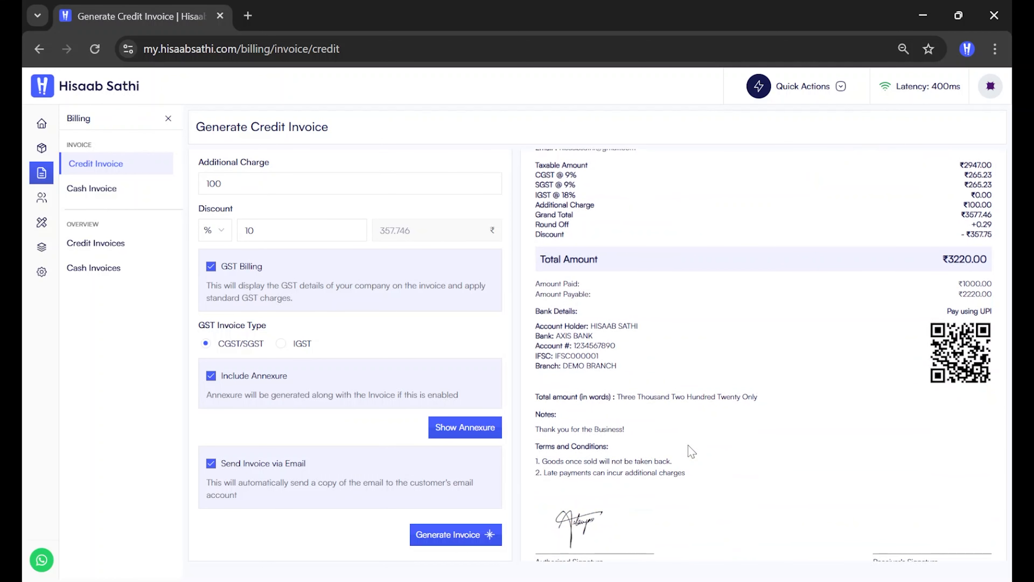
scroll(668, 346, "up", 5)
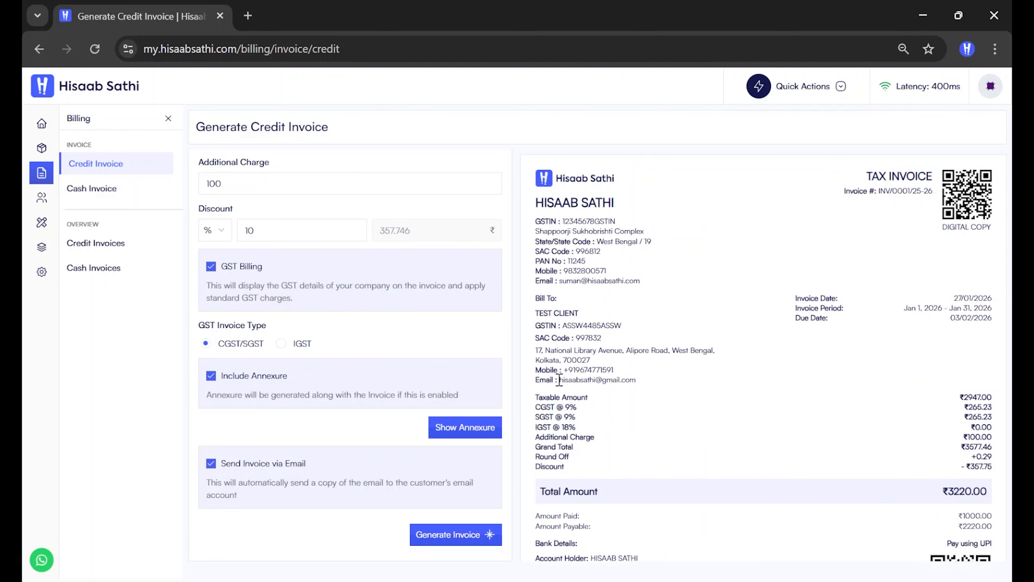
left_click_drag(559, 379, 668, 381)
left_click(667, 387)
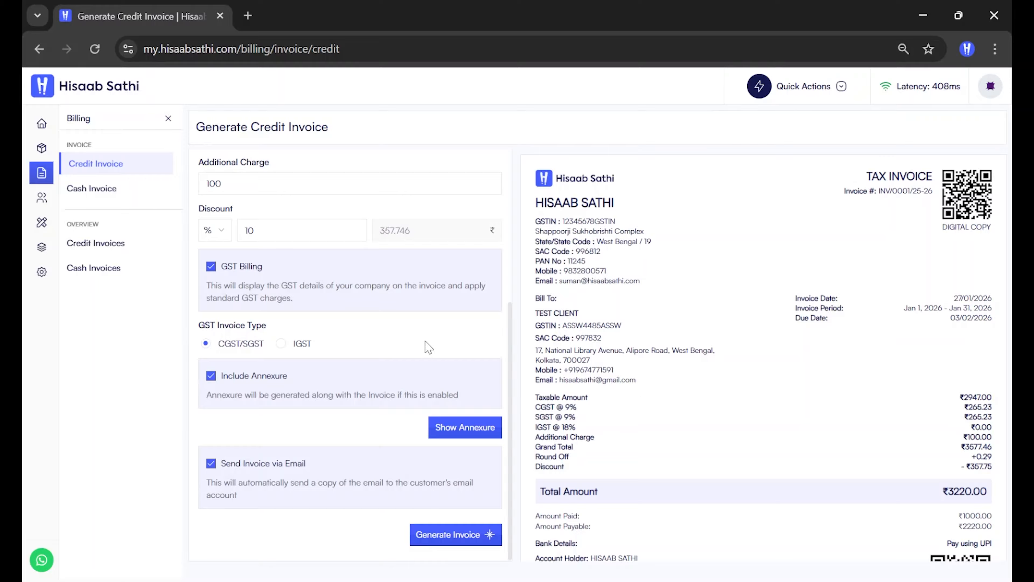
Generate the credit invoice for TEST CLIENT after looking over the completed form
scroll(432, 340, "up", 5)
scroll(433, 340, "down", 5)
left_click(469, 545)
Look through the whole invoice preview and the form's billing details during and after generation
scroll(870, 387, "down", 4)
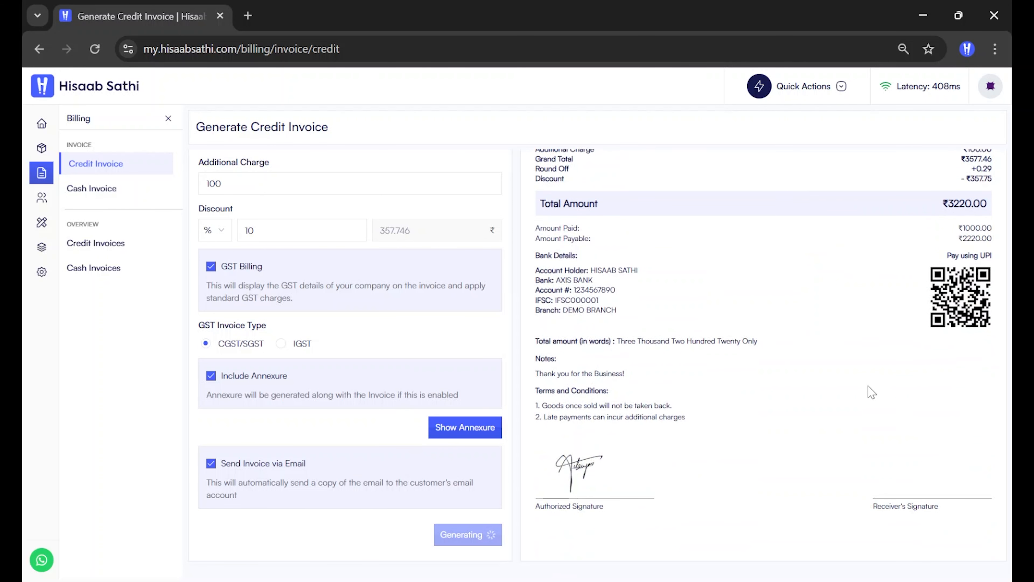
scroll(870, 387, "up", 3)
scroll(875, 385, "down", 4)
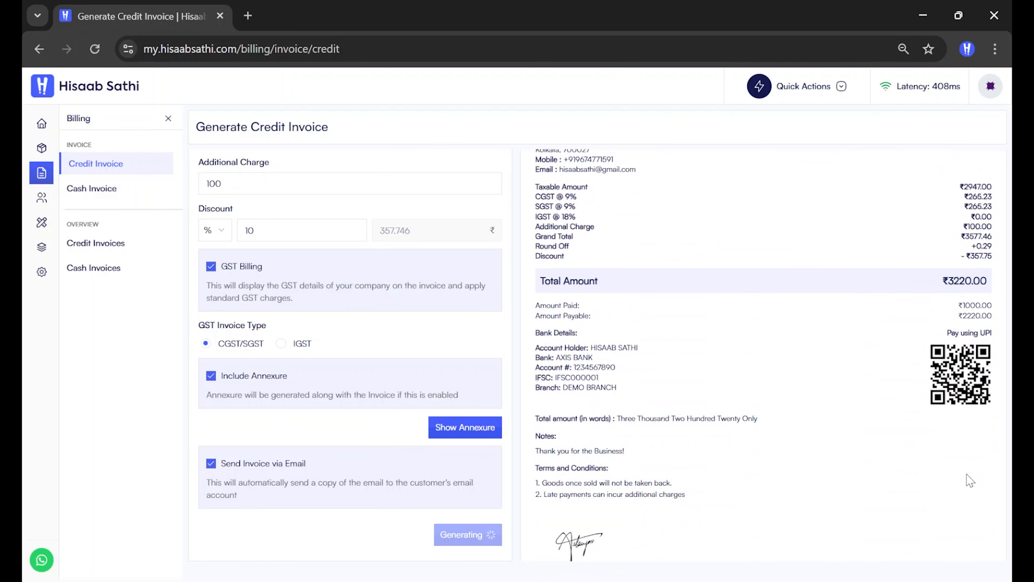
scroll(761, 309, "up", 5)
scroll(764, 311, "down", 5)
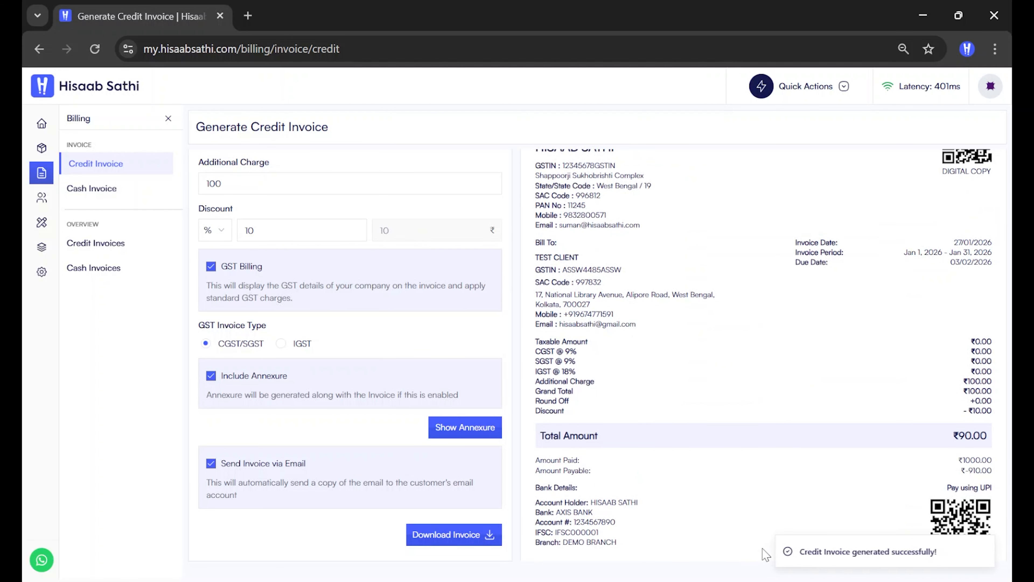
scroll(659, 299, "down", 2)
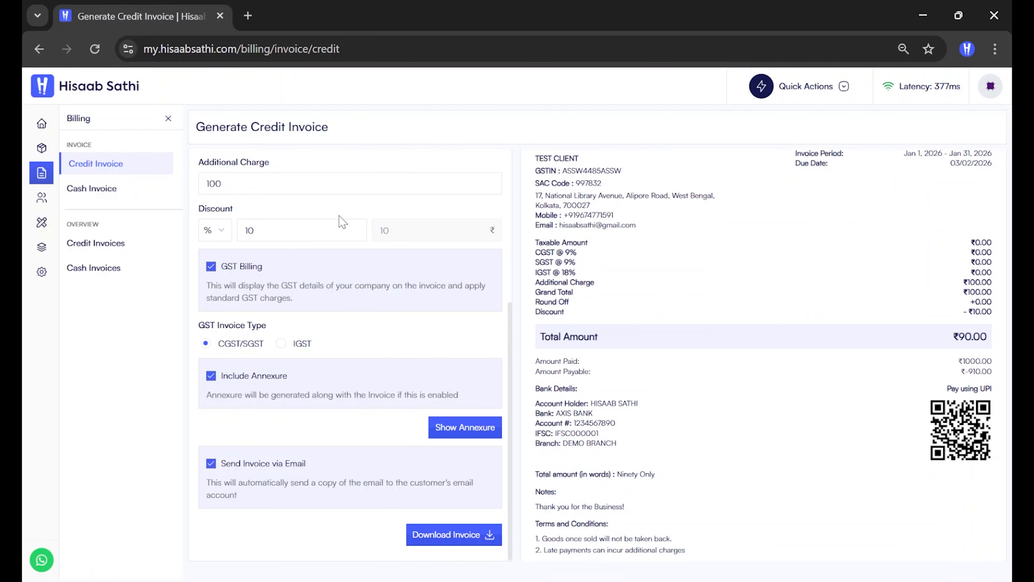
scroll(373, 313, "up", 5)
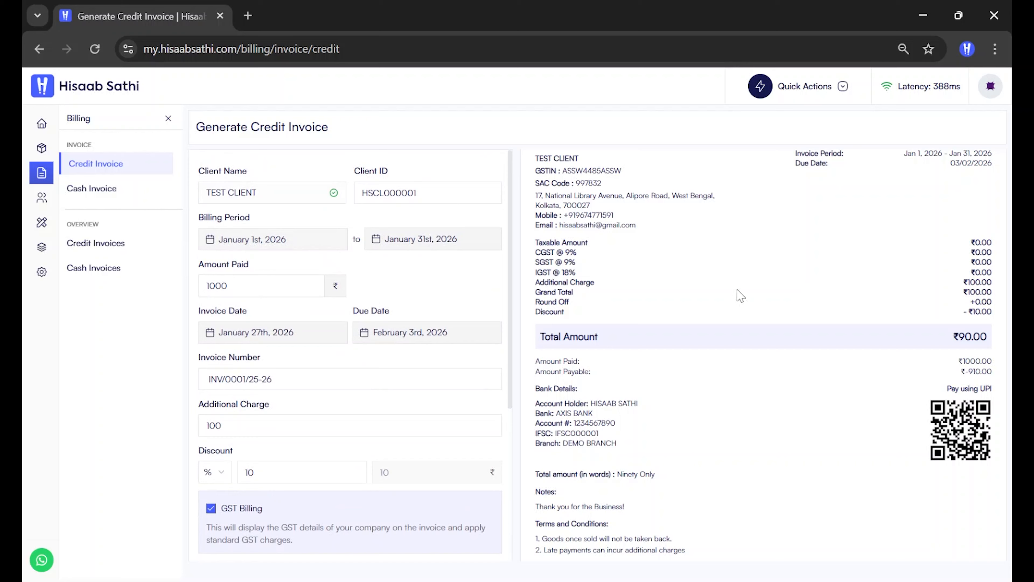
scroll(851, 317, "up", 3)
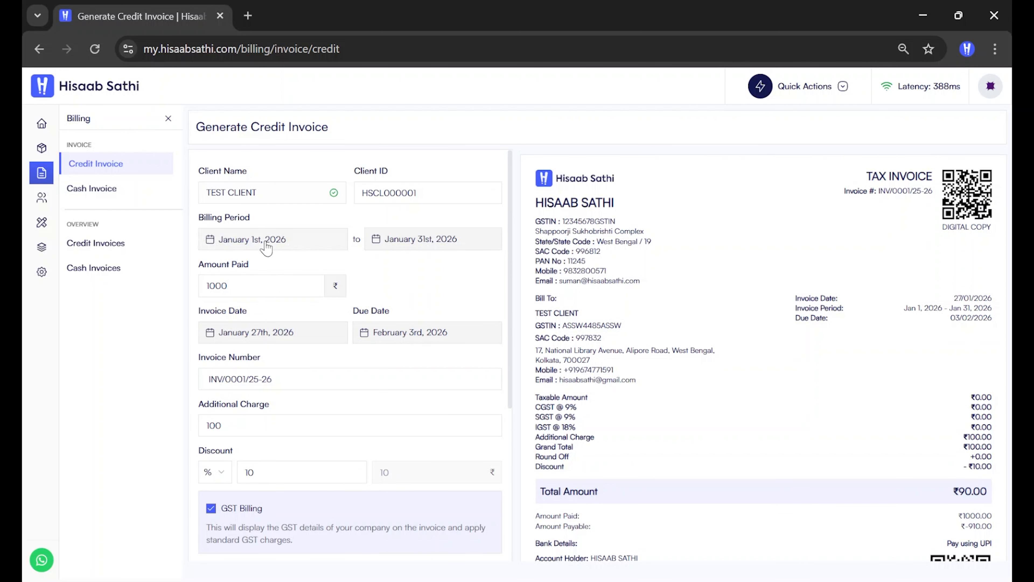
scroll(755, 295, "down", 5)
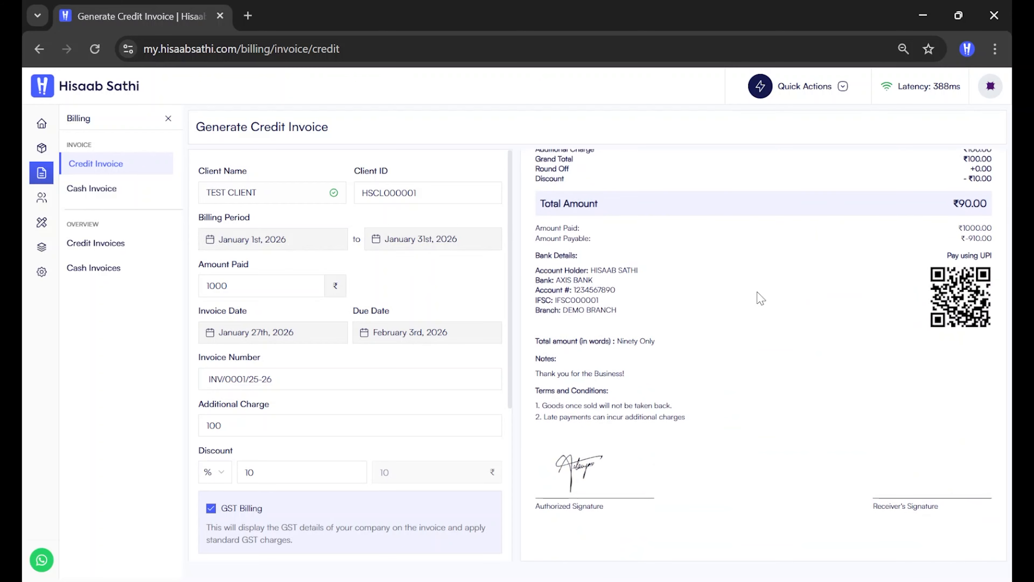
scroll(757, 299, "up", 5)
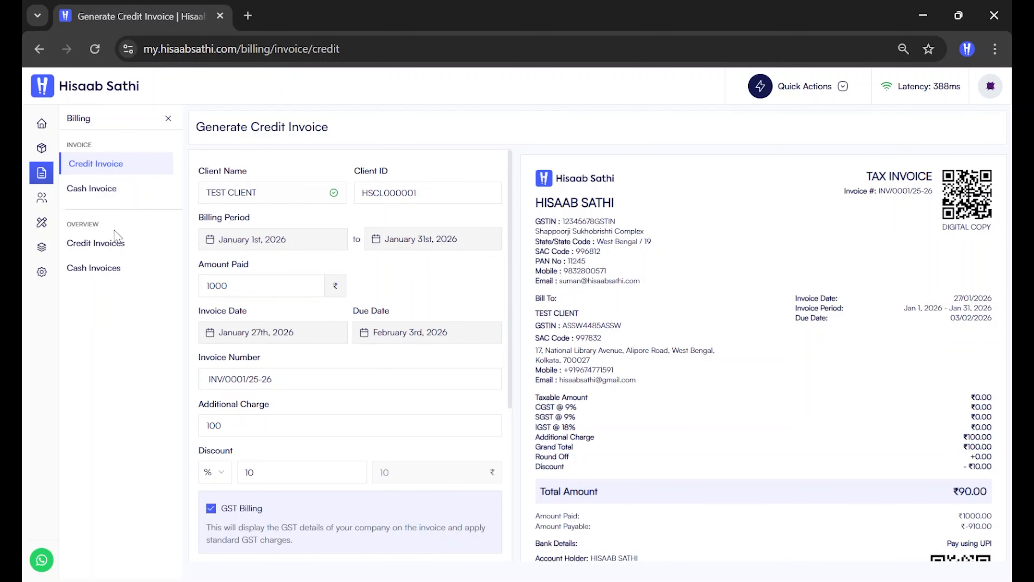
Open the credit invoices overview and examine the new invoice's number, amounts, status, invoice date and due date
left_click(82, 250)
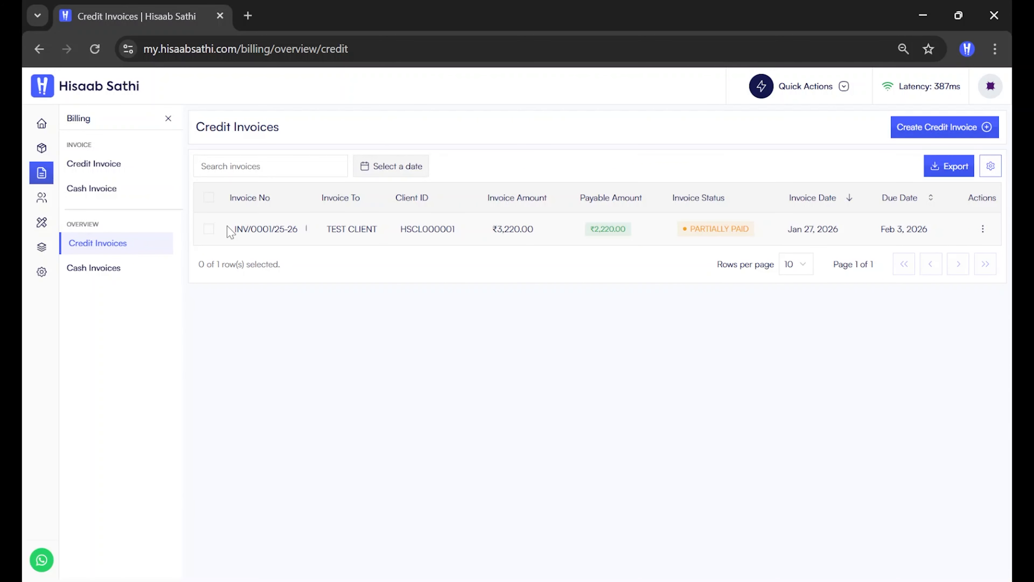
left_click_drag(233, 229, 670, 263)
left_click(670, 263)
left_click_drag(235, 229, 302, 233)
left_click(390, 293)
left_click_drag(491, 231, 639, 230)
left_click(639, 231)
left_click_drag(750, 235, 936, 232)
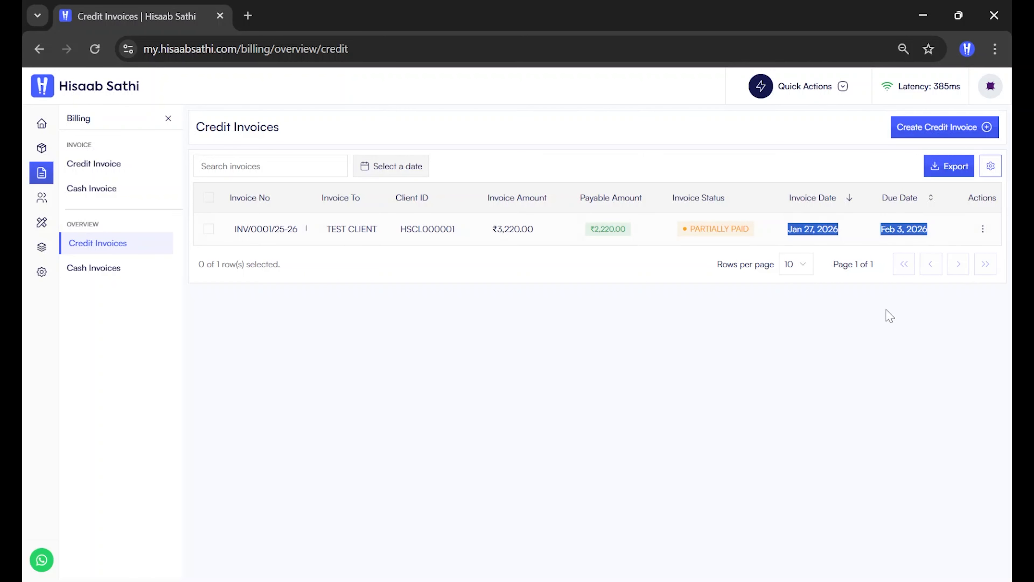
Open the TEST CLIENT credit invoice's download preview, look over the document and close it without printing
left_click(856, 402)
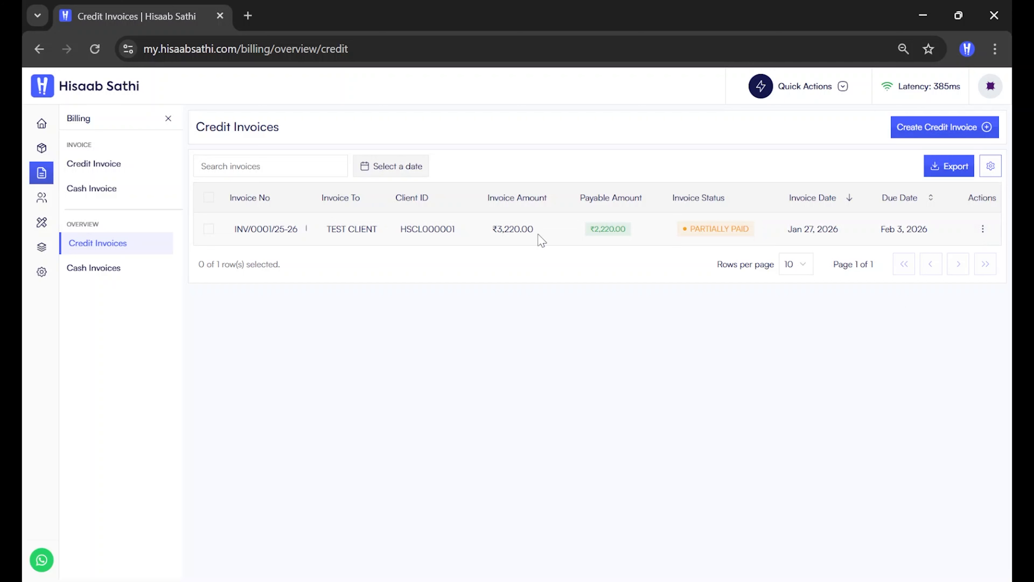
left_click(983, 229)
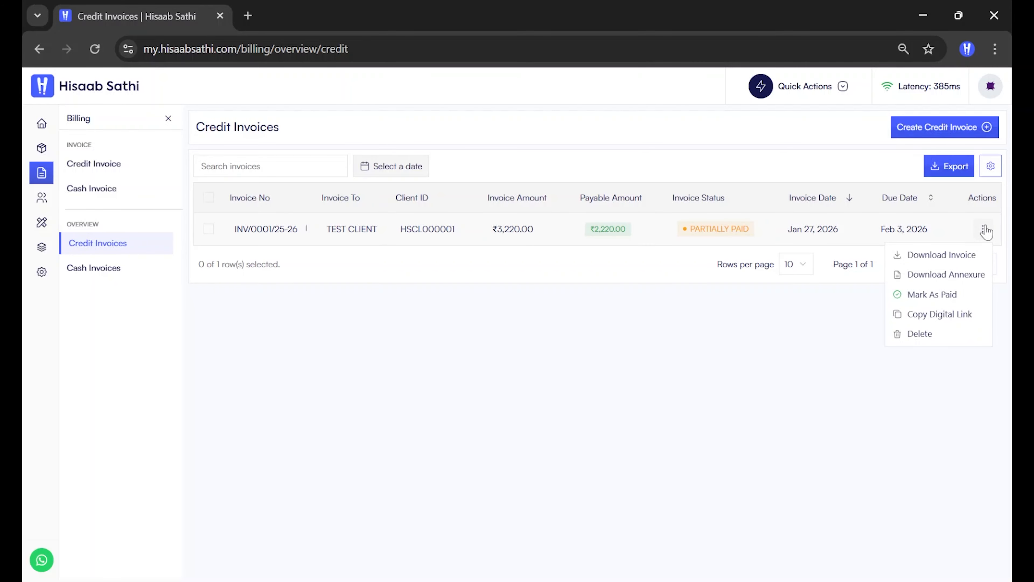
left_click(944, 260)
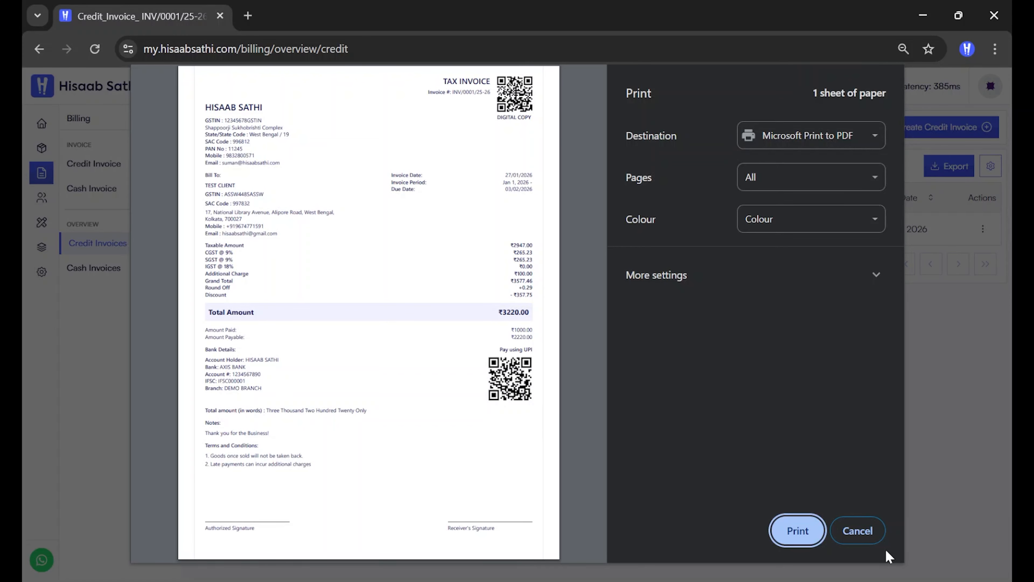
left_click(865, 534)
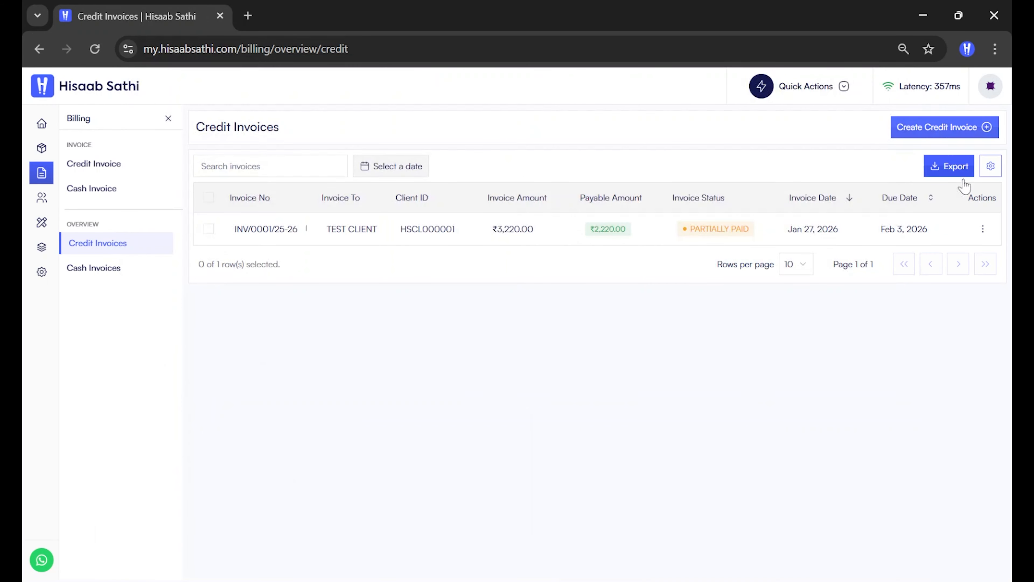
Open the annexure's download preview for the TEST CLIENT invoice, look through its pages and close it without printing
left_click(983, 228)
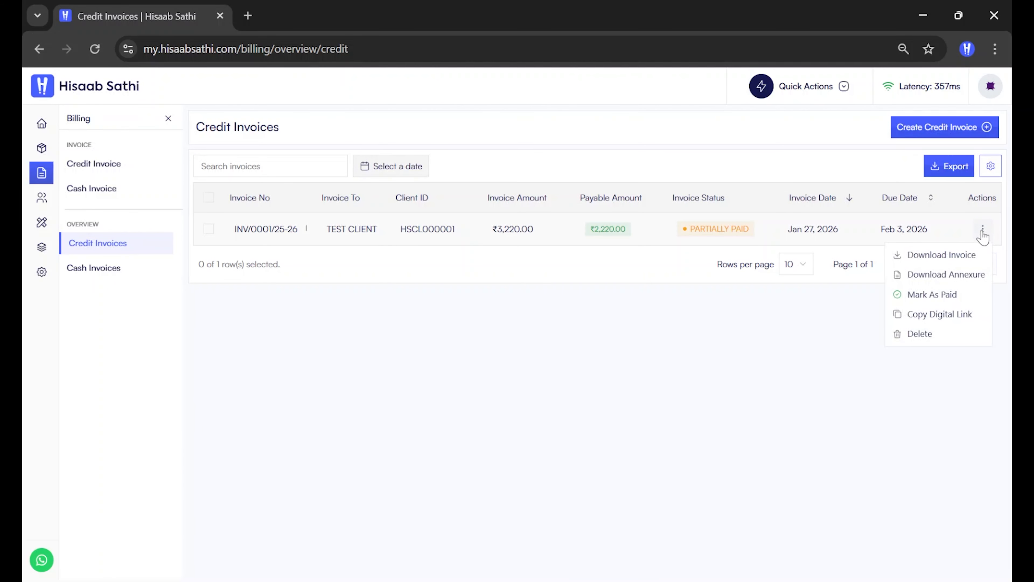
left_click(941, 276)
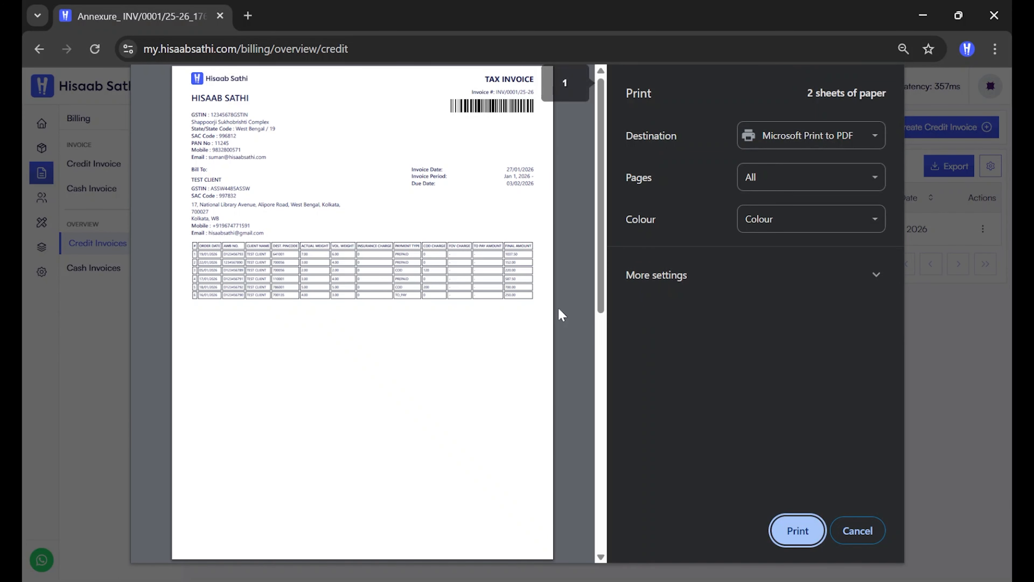
scroll(427, 260, "down", 10)
scroll(427, 247, "up", 10)
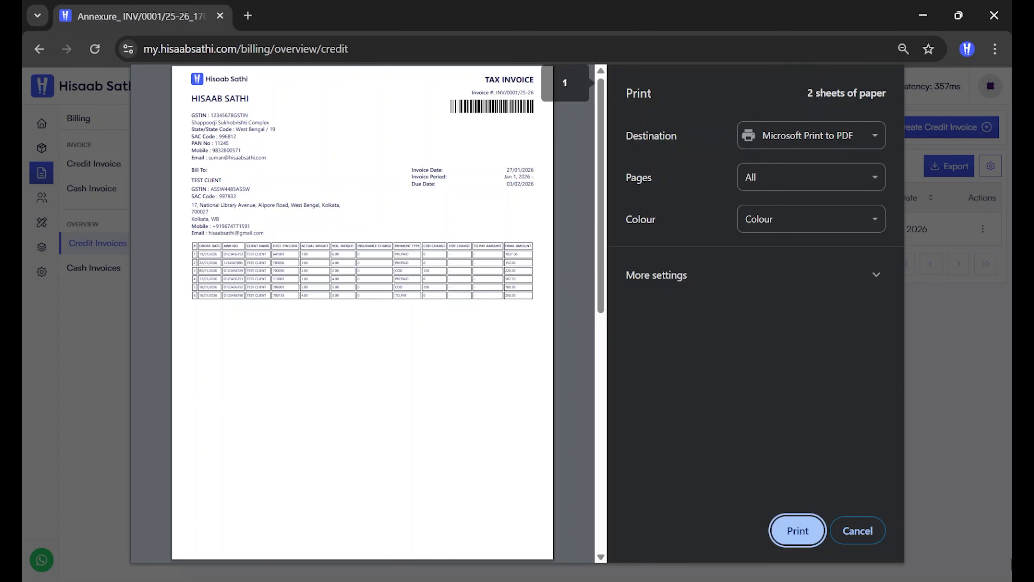
left_click(867, 532)
Check the actions available for the TEST CLIENT invoice, including Mark As Paid, and examine its invoice status
left_click(983, 230)
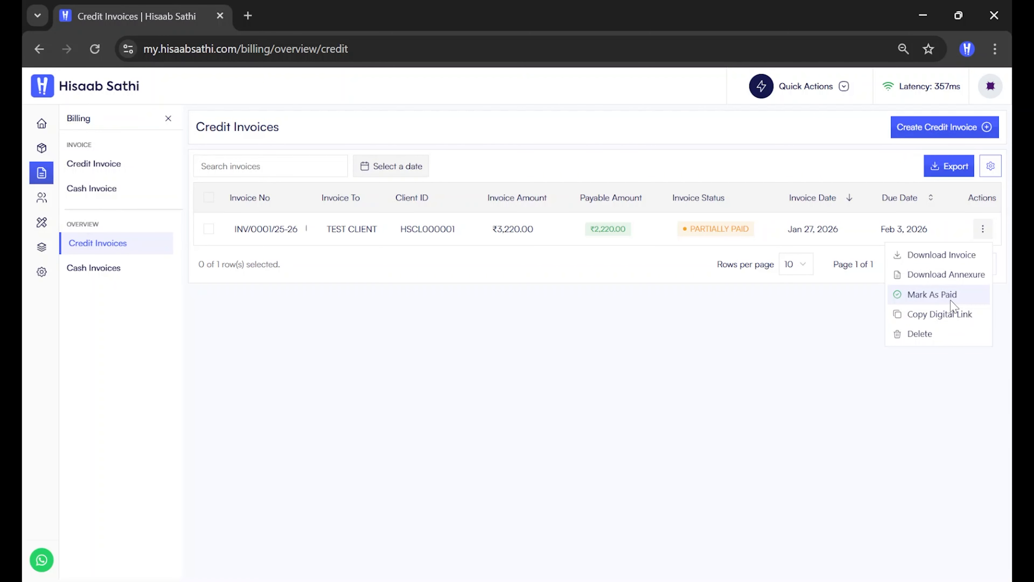
left_click(787, 319)
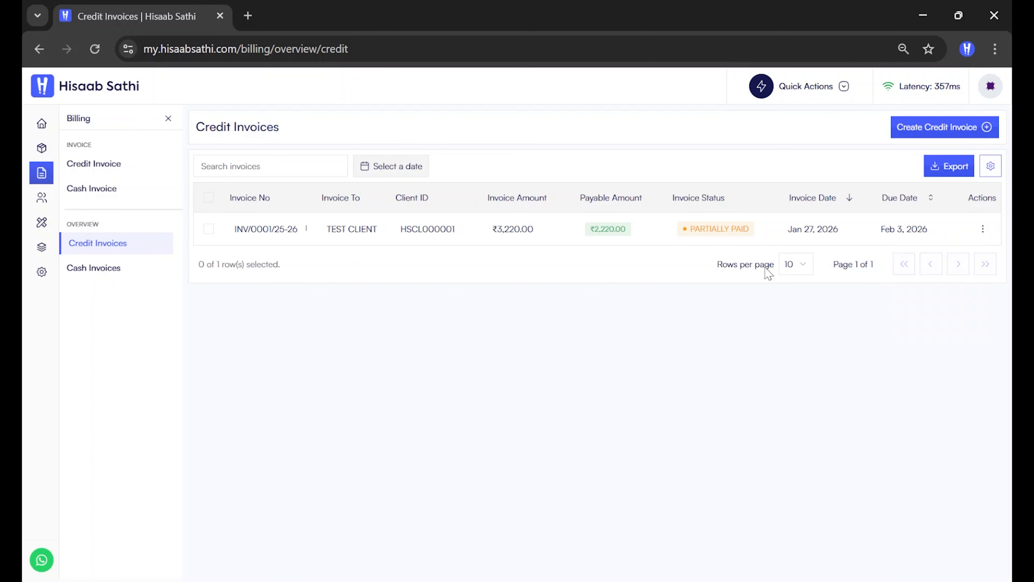
triple_click(759, 233)
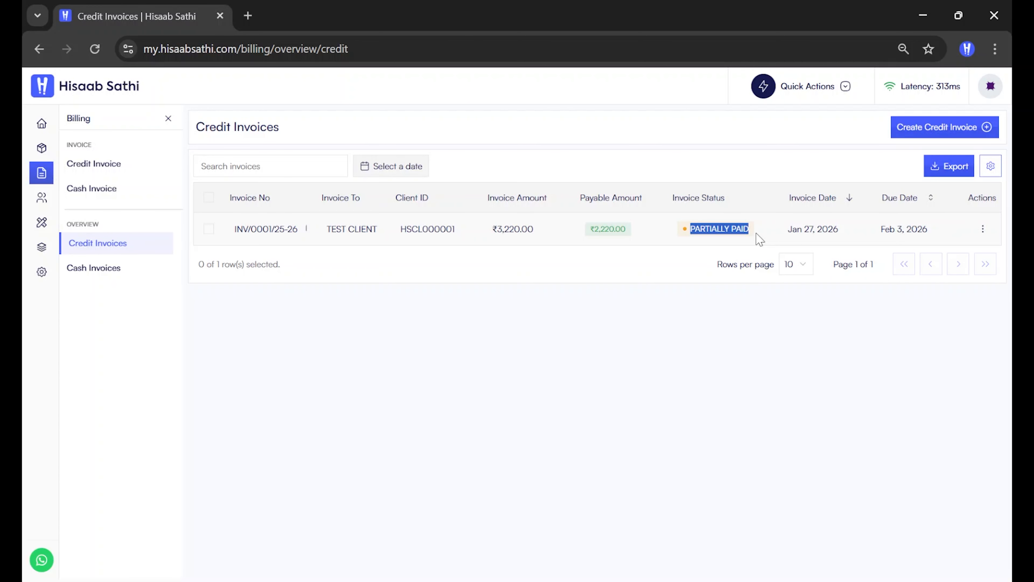
left_click(703, 316)
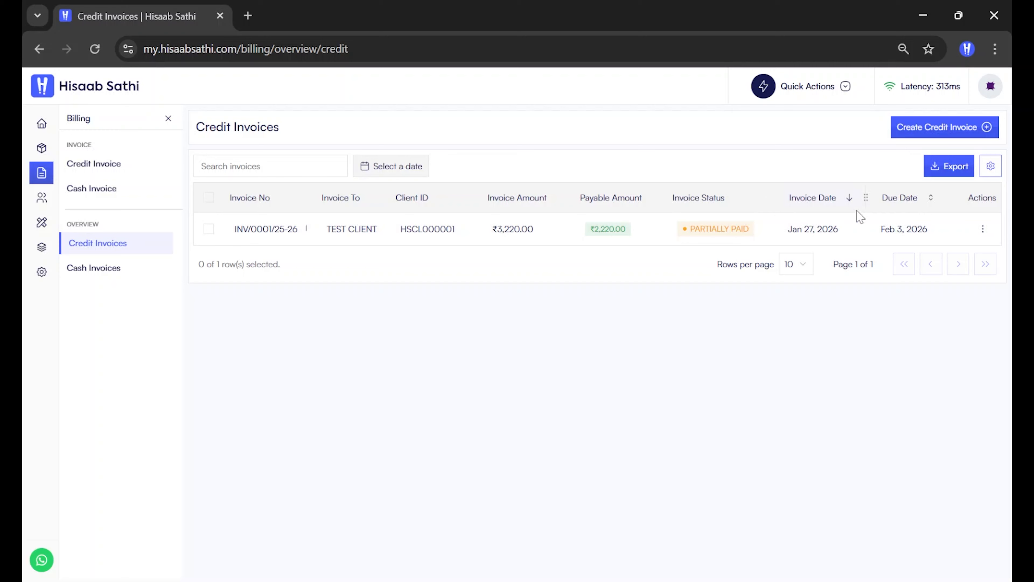
Preview the TEST CLIENT invoice for download twice more, checking the logo and authorized signature, and close it without printing
left_click(983, 228)
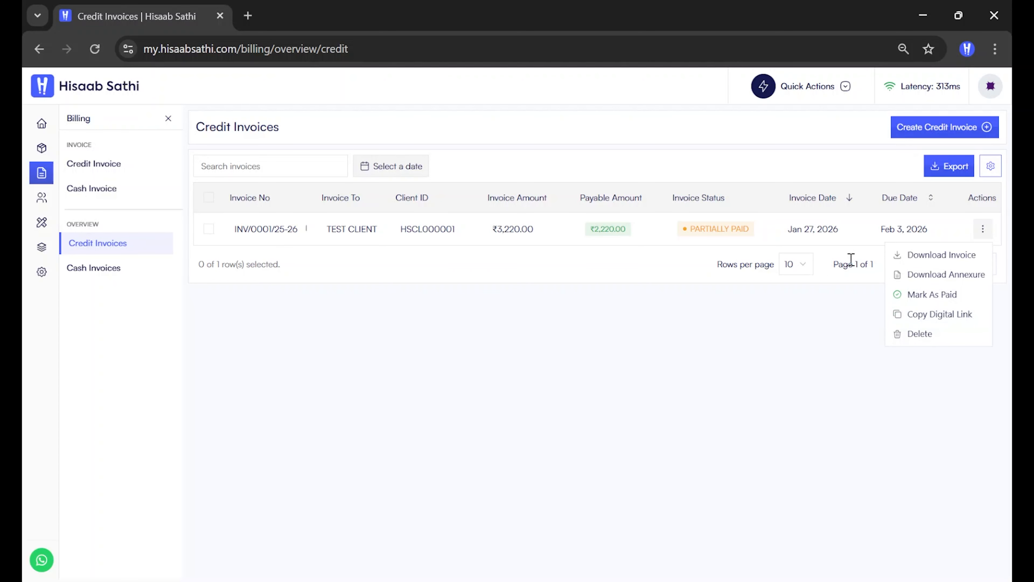
left_click(917, 255)
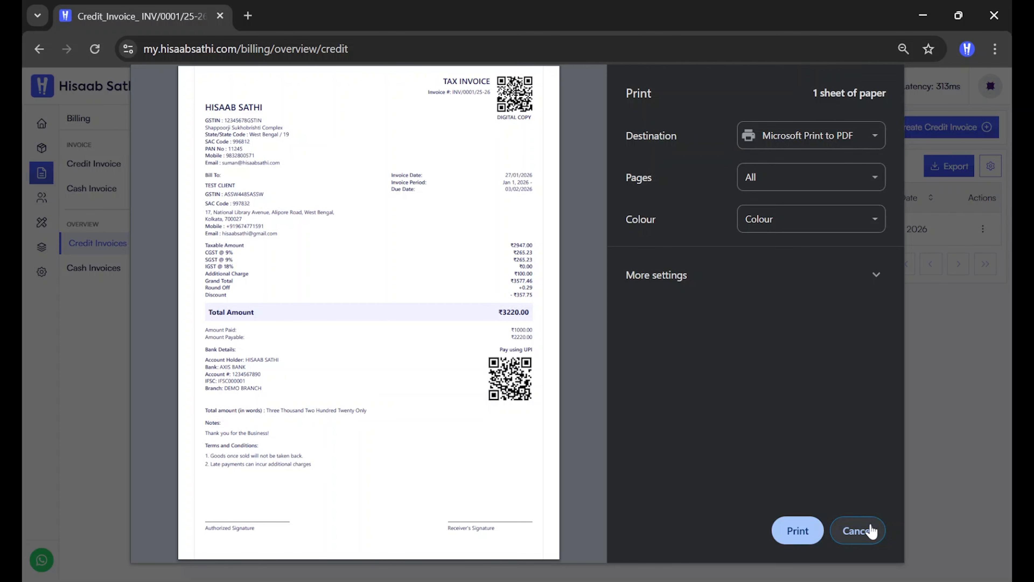
left_click(861, 529)
left_click(983, 228)
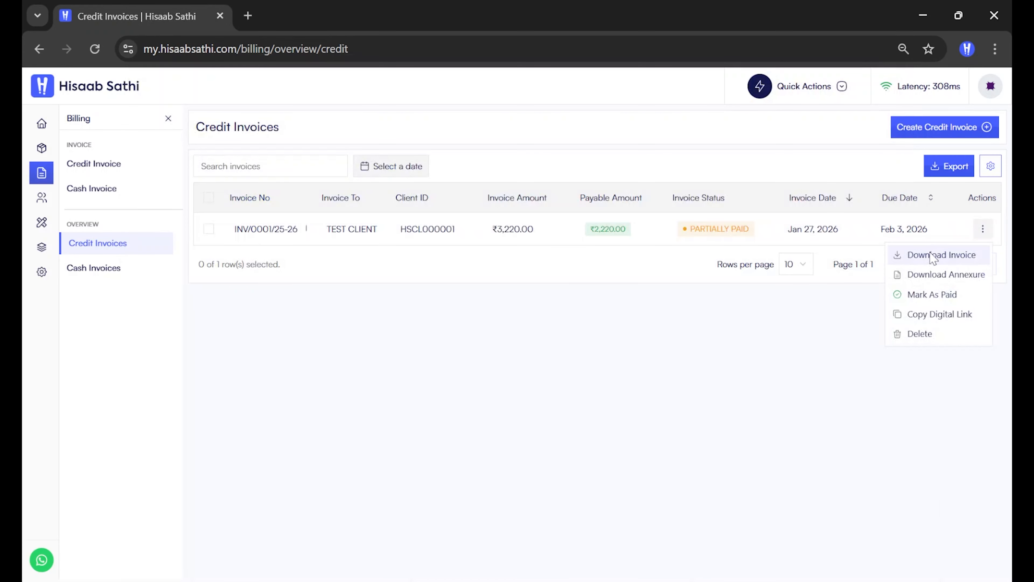
left_click(937, 253)
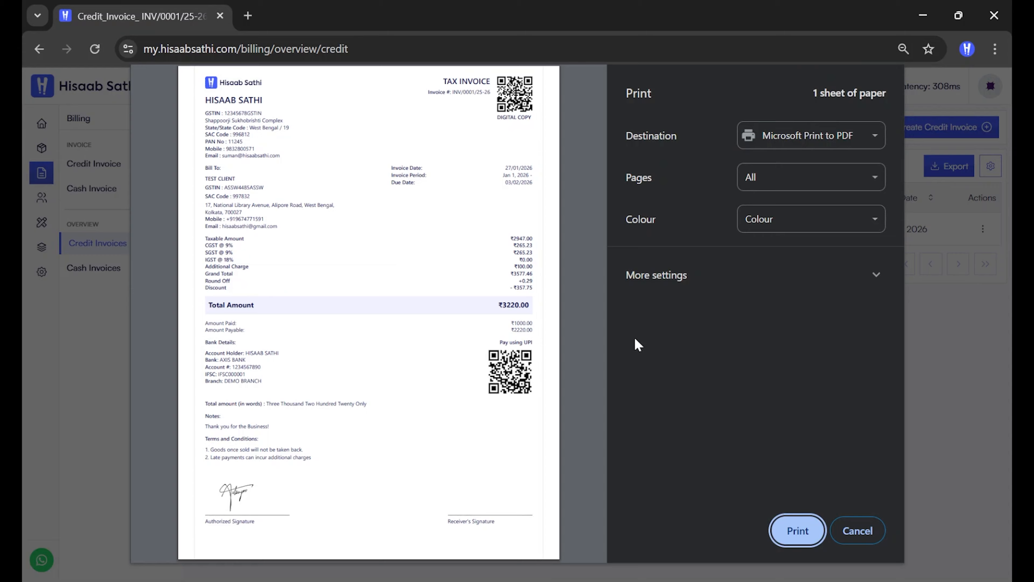
left_click(857, 530)
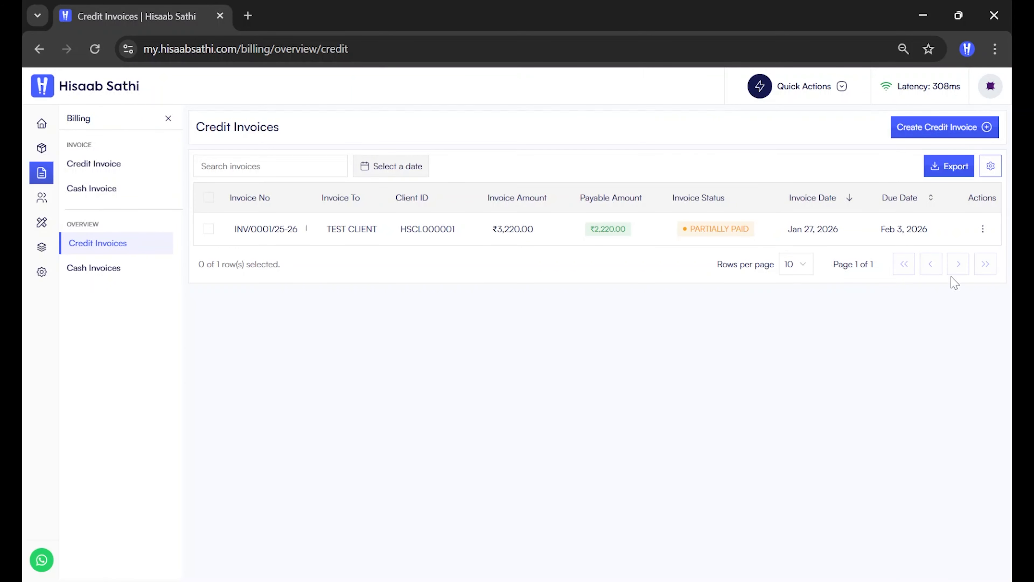
left_click(983, 233)
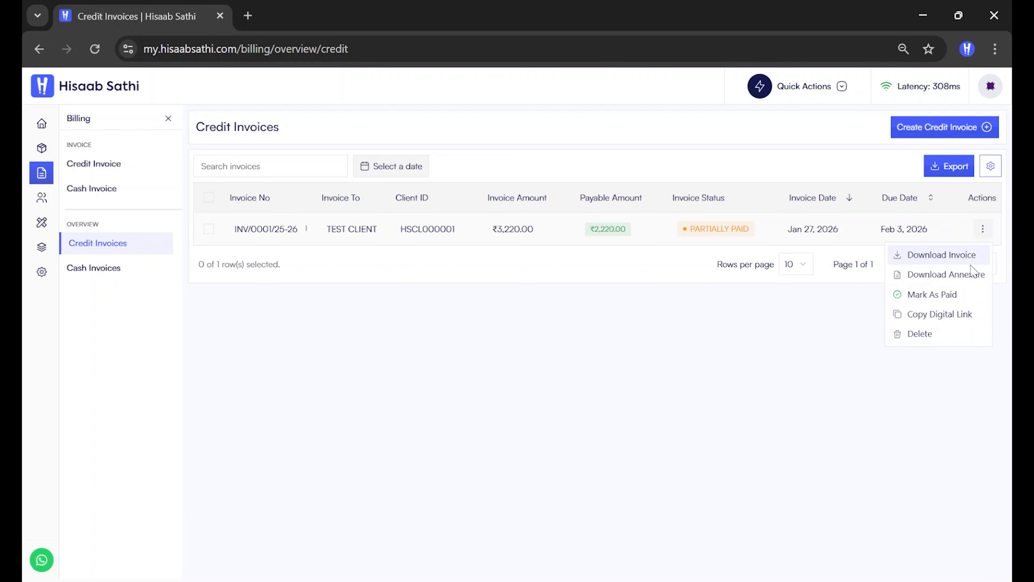
left_click(943, 332)
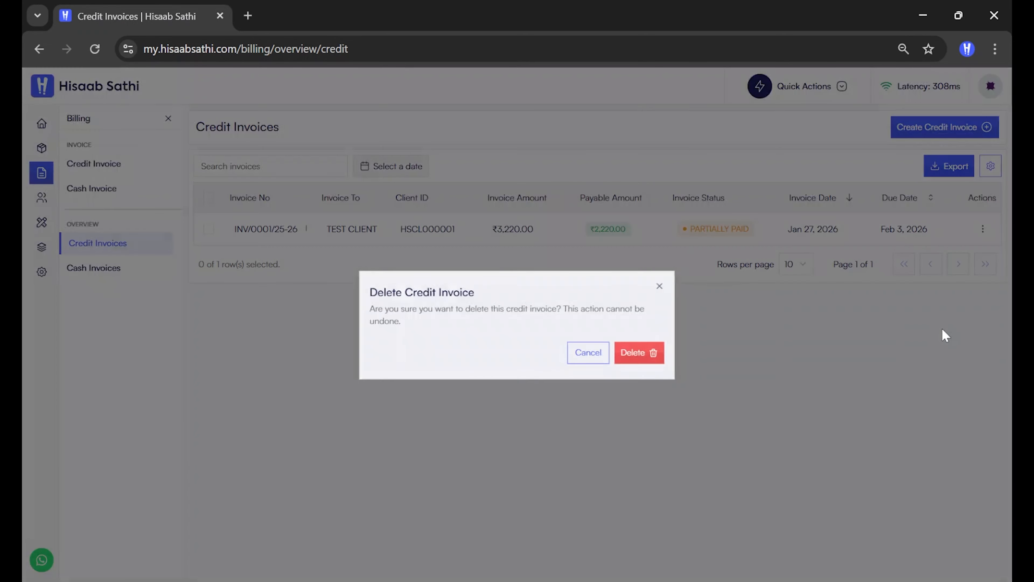
left_click(658, 286)
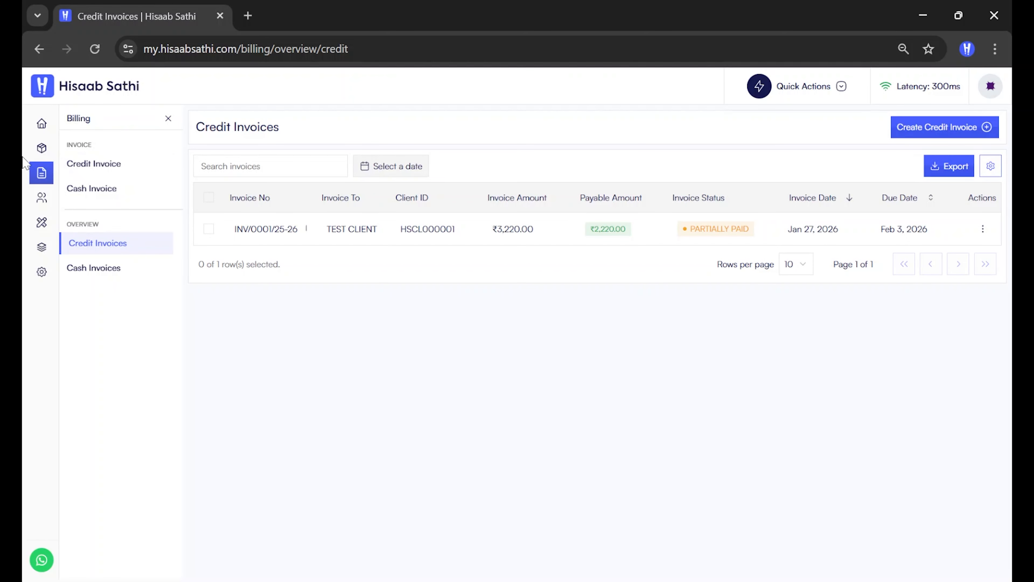
Open the overview of all orders, examine the invoice status of the TEST CLIENT orders and reload the page
left_click(49, 148)
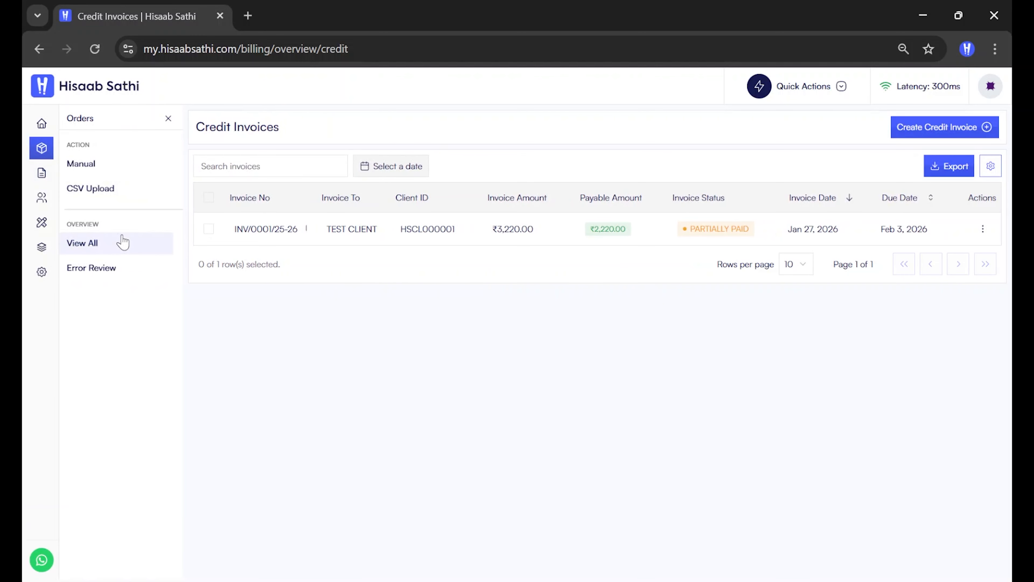
left_click(122, 241)
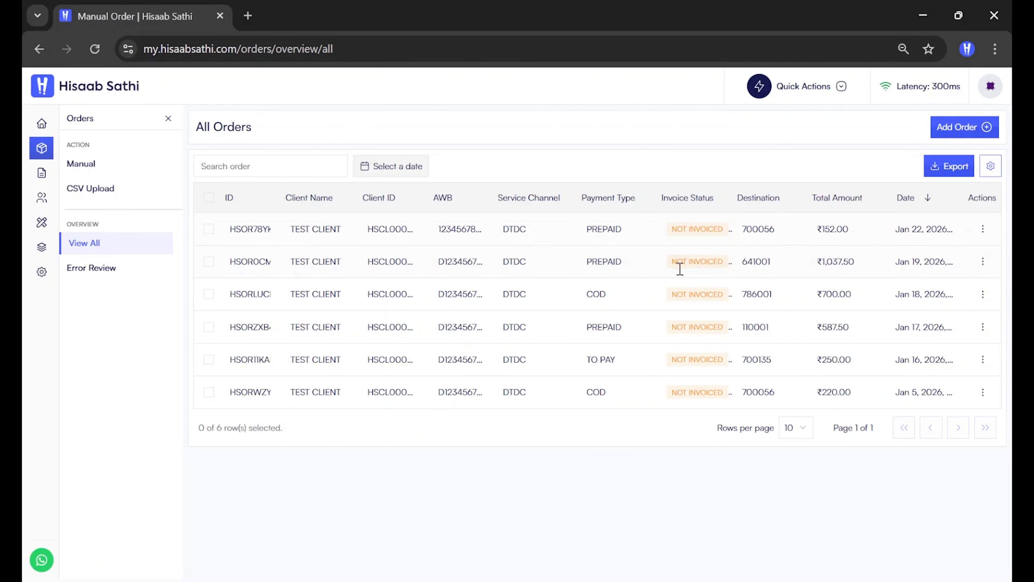
left_click(91, 52)
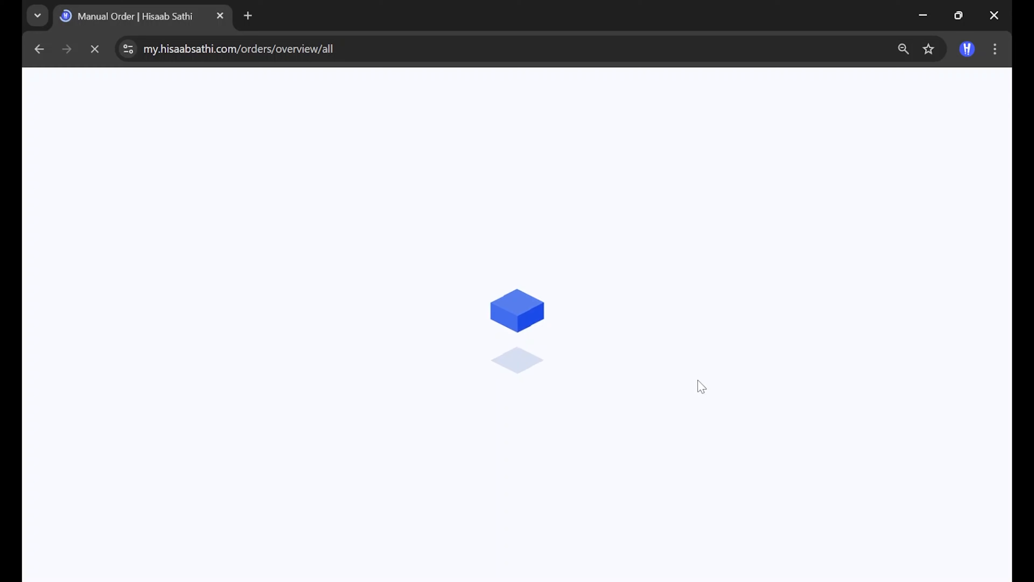